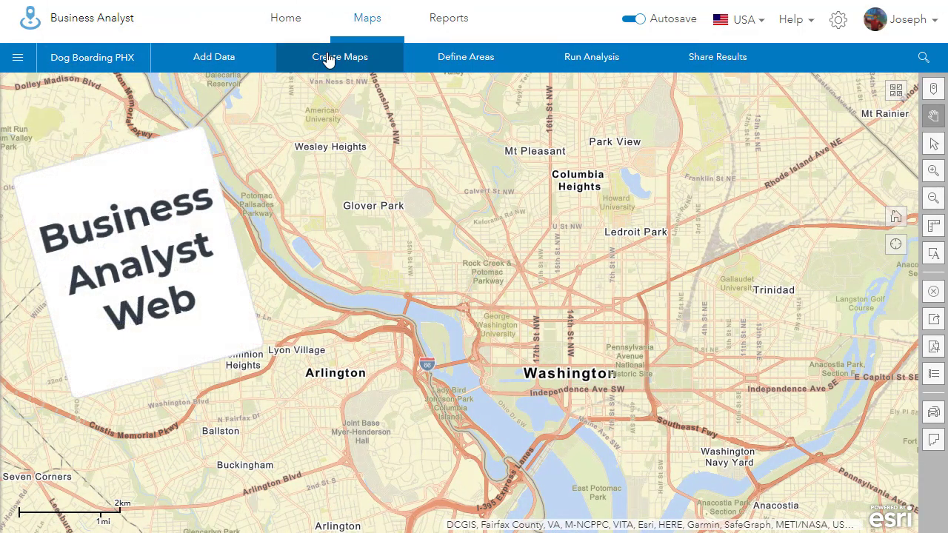
# Step: Create a color-coded map of the 2020 Motor Vehicle Theft Index (AGS), found by searching the variables for "crime"
pyautogui.click(328, 59)
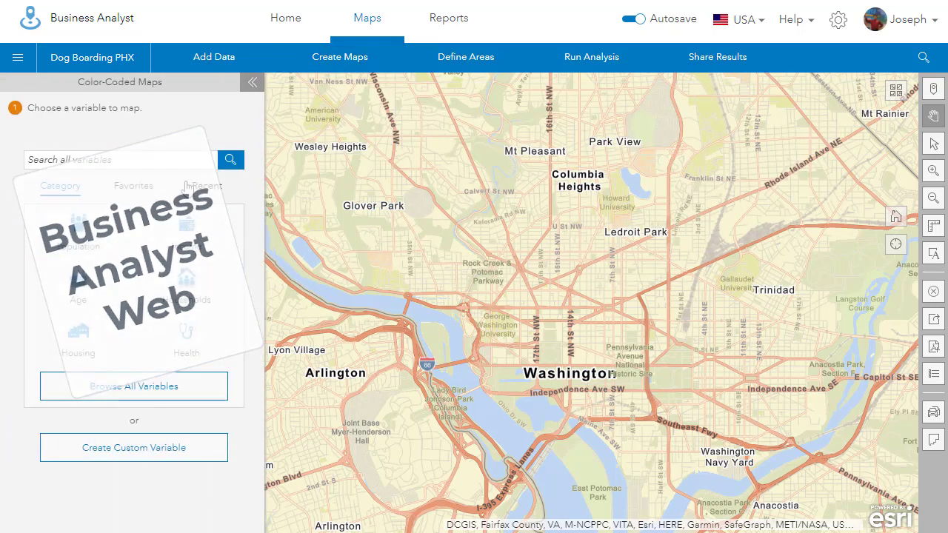
pyautogui.click(111, 157)
pyautogui.write('crime')
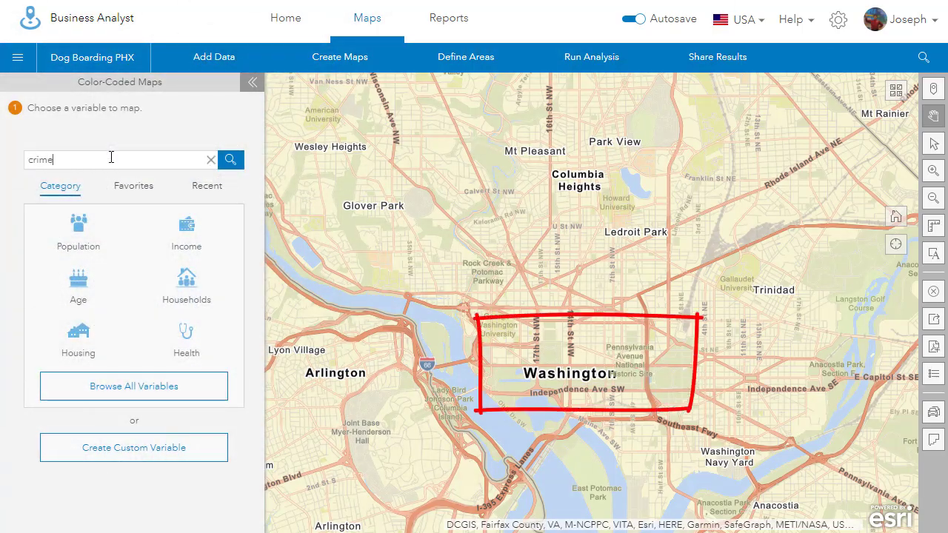
pyautogui.press('Return')
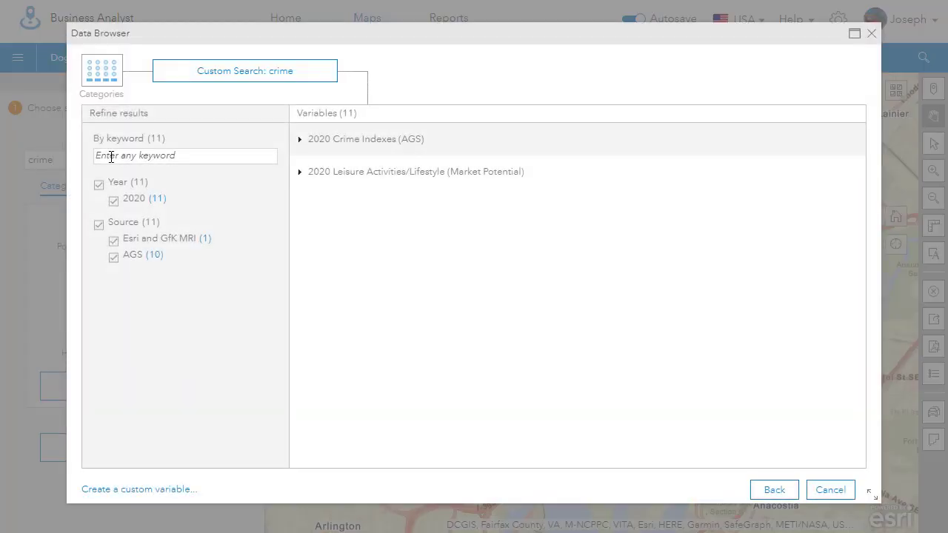
pyautogui.click(300, 140)
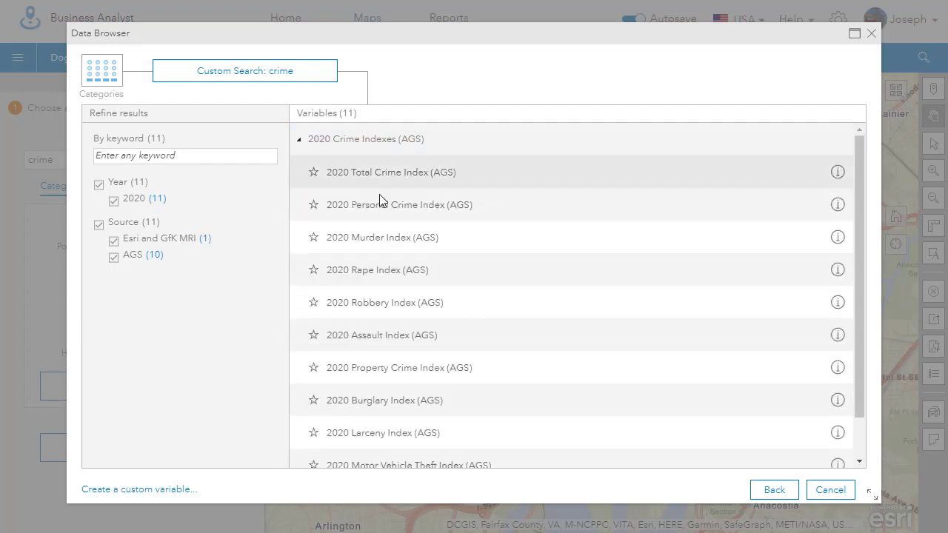
pyautogui.scroll(-1, 395, 221)
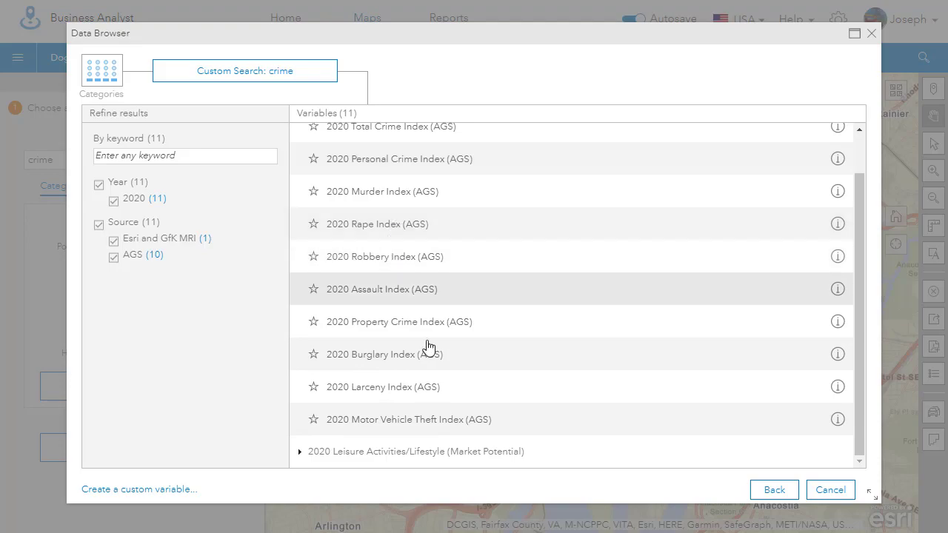
pyautogui.click(451, 421)
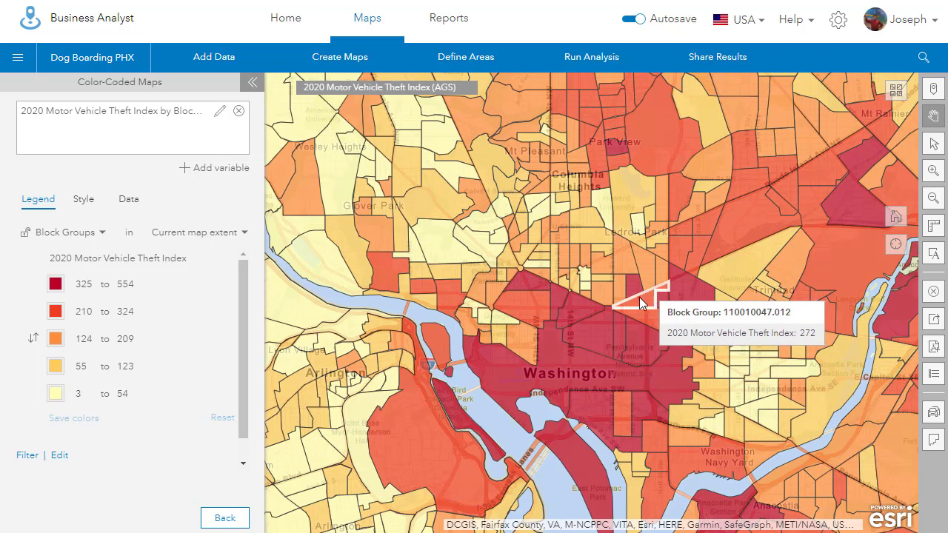
# Step: Filter the map to a minimum motor vehicle theft index of 300
pyautogui.click(27, 455)
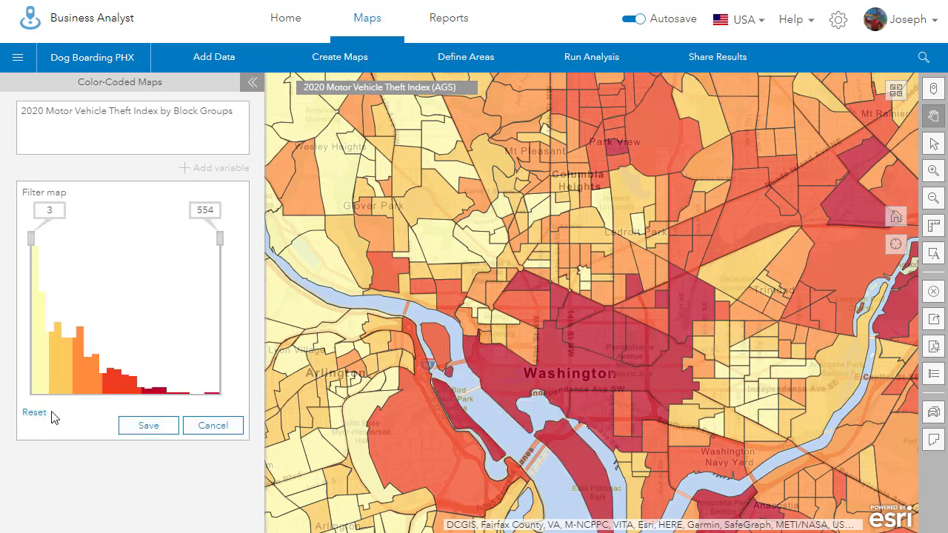
pyautogui.moveTo(31, 248); pyautogui.dragTo(115, 256)
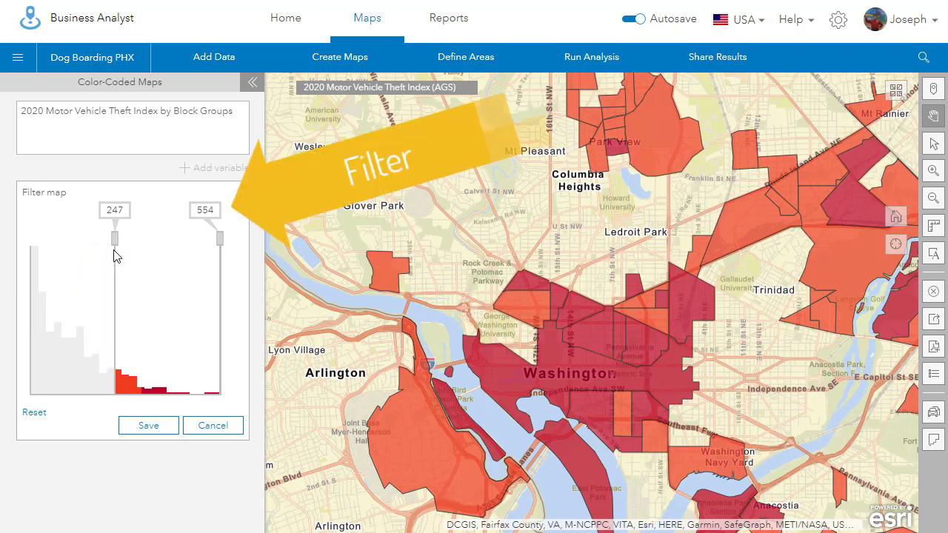
pyautogui.moveTo(115, 255); pyautogui.dragTo(132, 257)
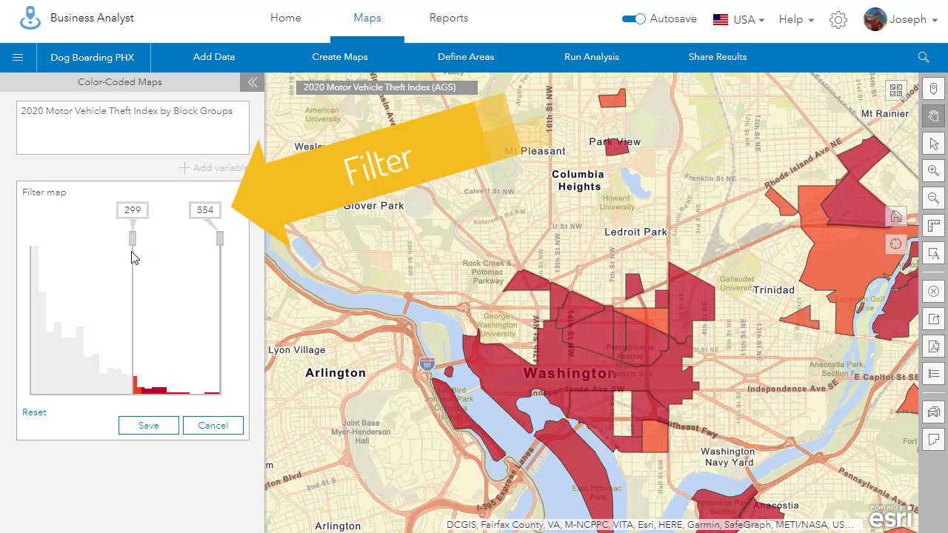
pyautogui.click(134, 212)
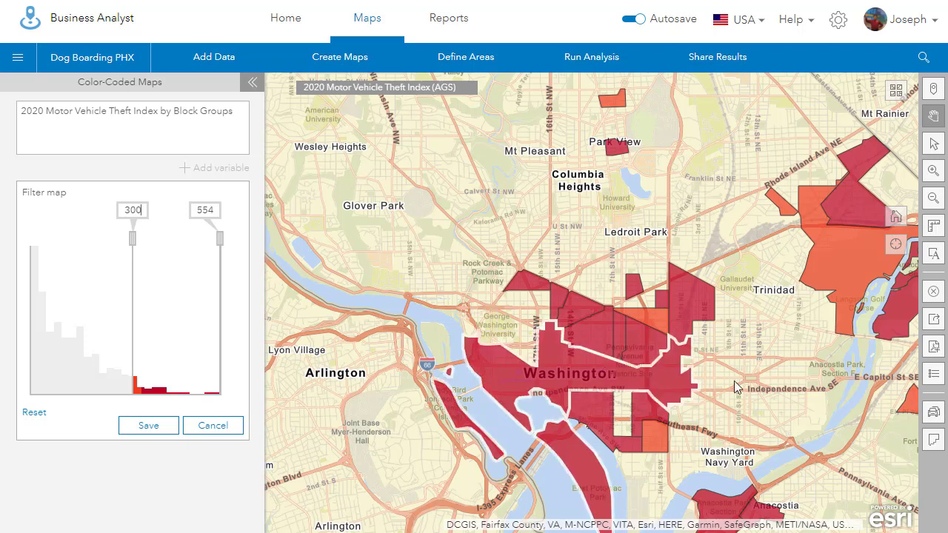
# Step: Examine which areas around Washington and Baltimore meet the motor vehicle theft filter at different map scales
pyautogui.moveTo(652, 197)
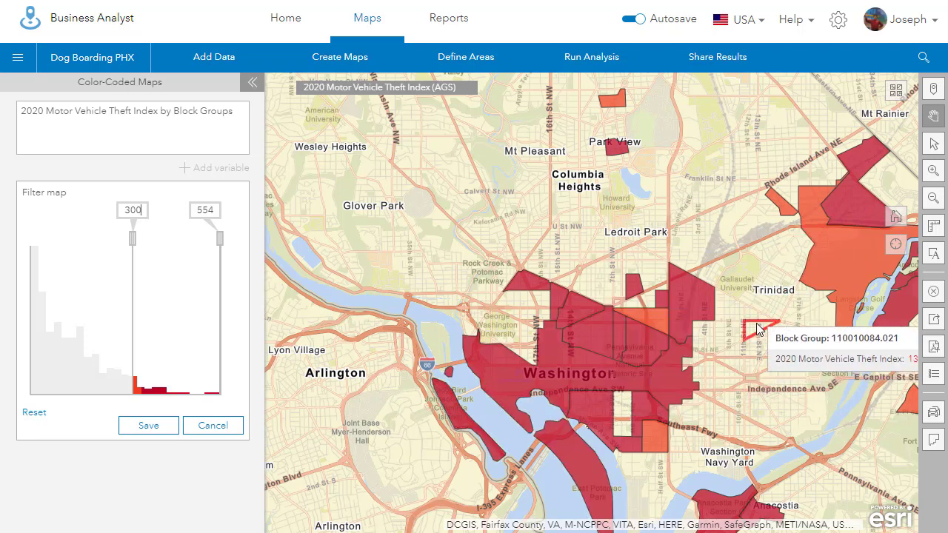
pyautogui.moveTo(754, 324); pyautogui.dragTo(636, 454)
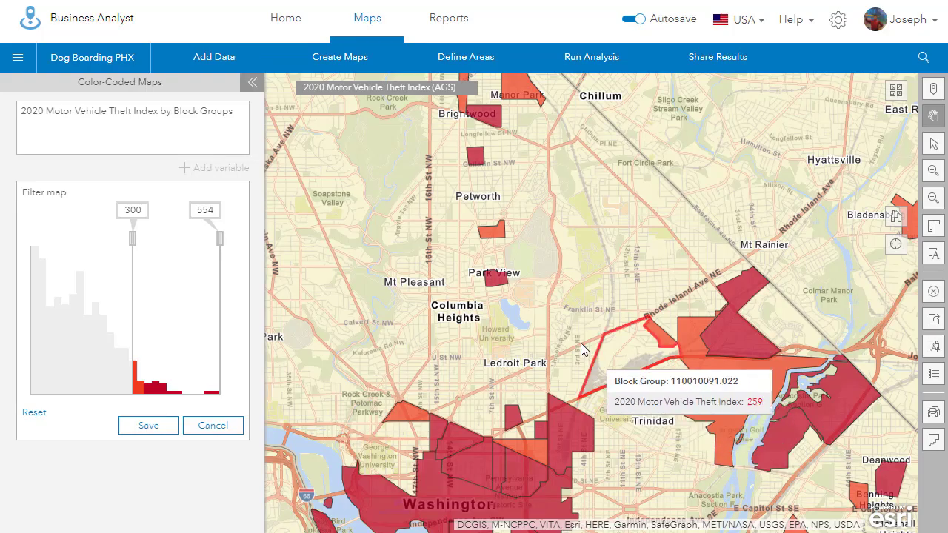
pyautogui.scroll(-1, 575, 335)
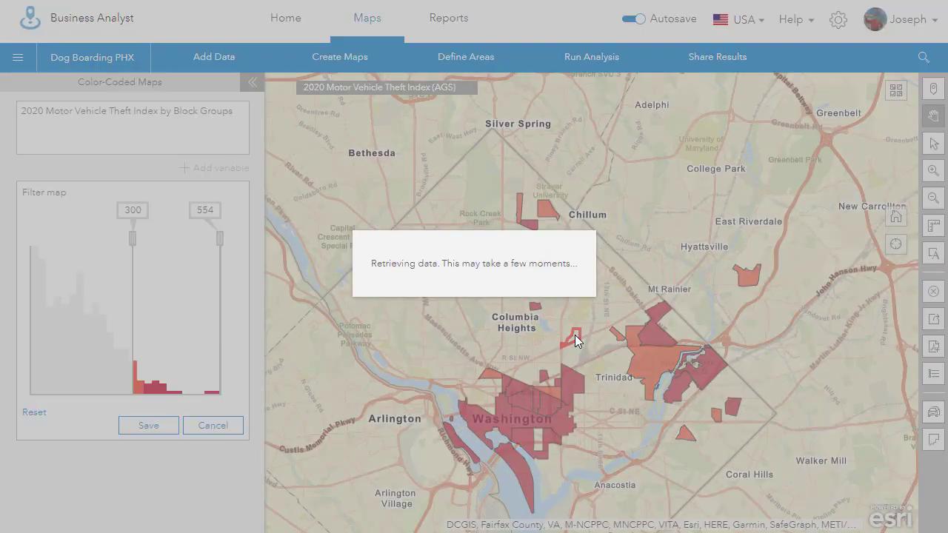
pyautogui.scroll(-1, 575, 335)
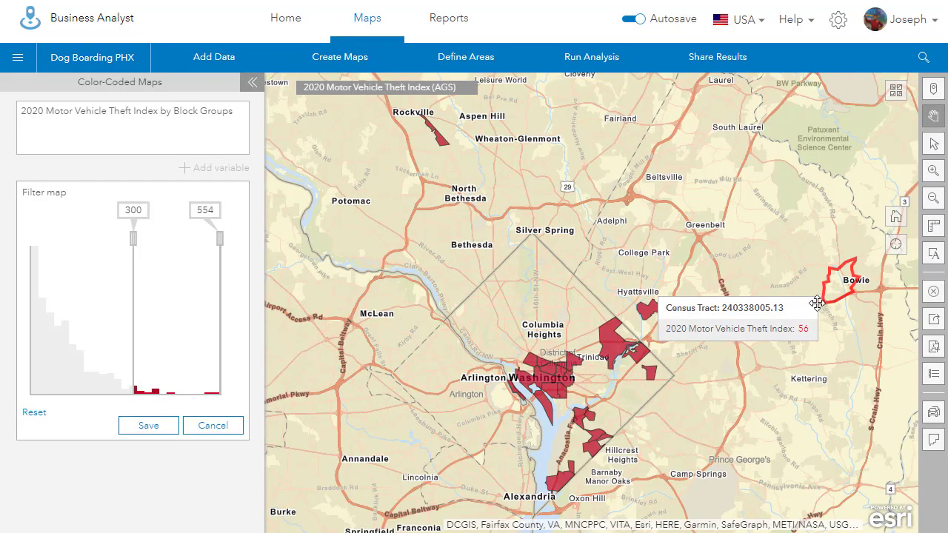
pyautogui.moveTo(827, 296); pyautogui.dragTo(571, 471)
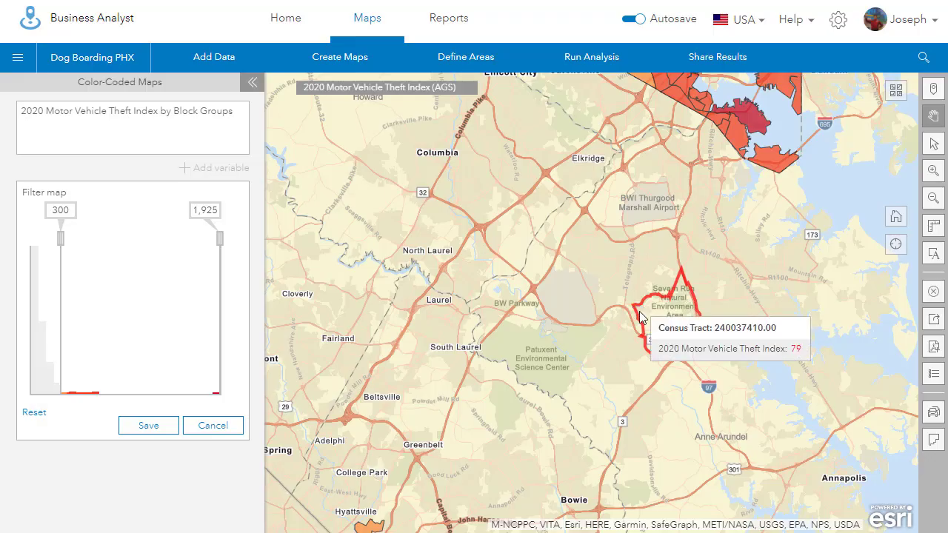
pyautogui.moveTo(637, 238); pyautogui.dragTo(529, 413)
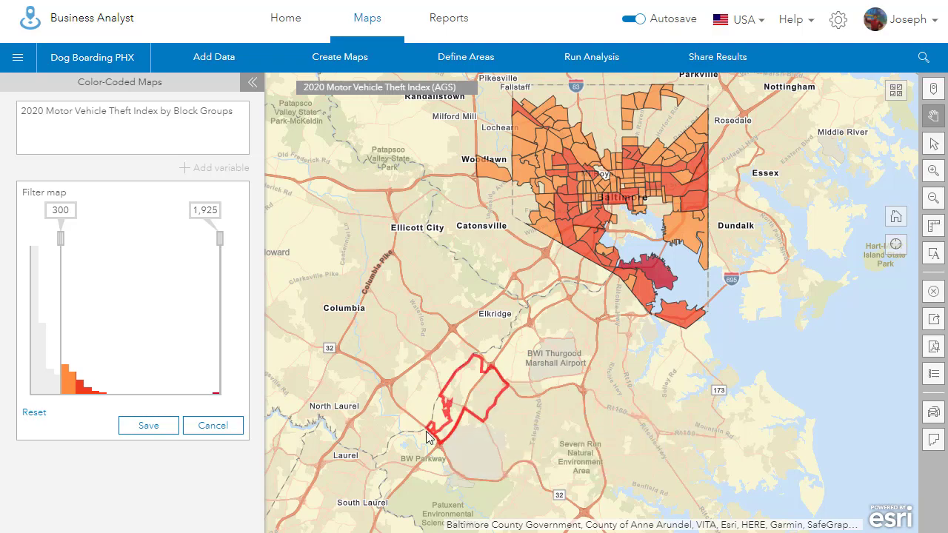
pyautogui.moveTo(455, 443); pyautogui.dragTo(739, 227)
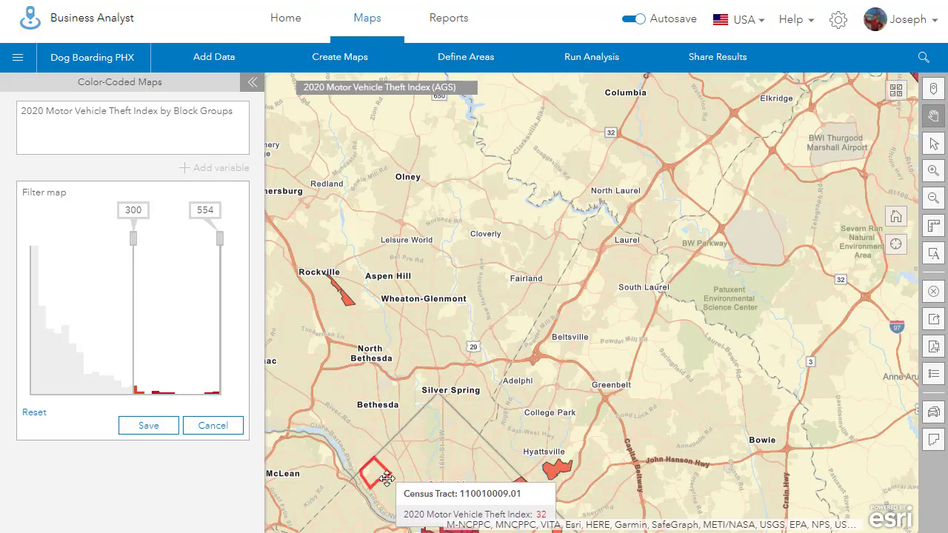
pyautogui.moveTo(386, 480); pyautogui.dragTo(587, 200)
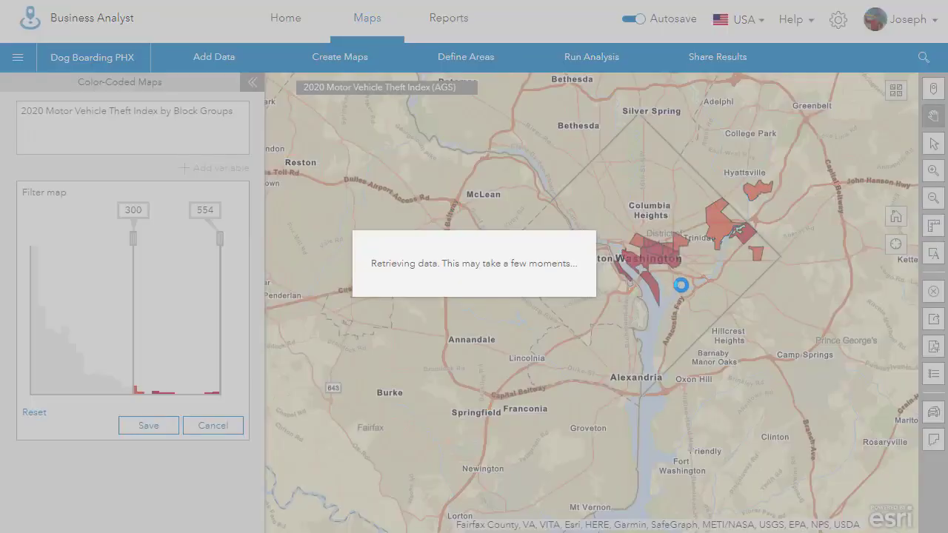
pyautogui.scroll(2, 677, 274)
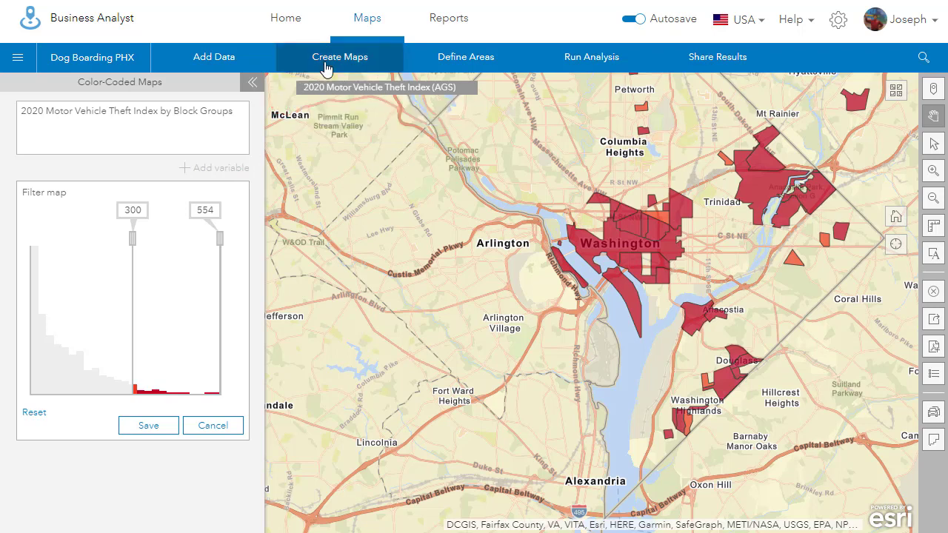
# Step: Save the filter and add 2020 Median Age (Esri) as an index variable, searching the Age category for "median"
pyautogui.click(151, 427)
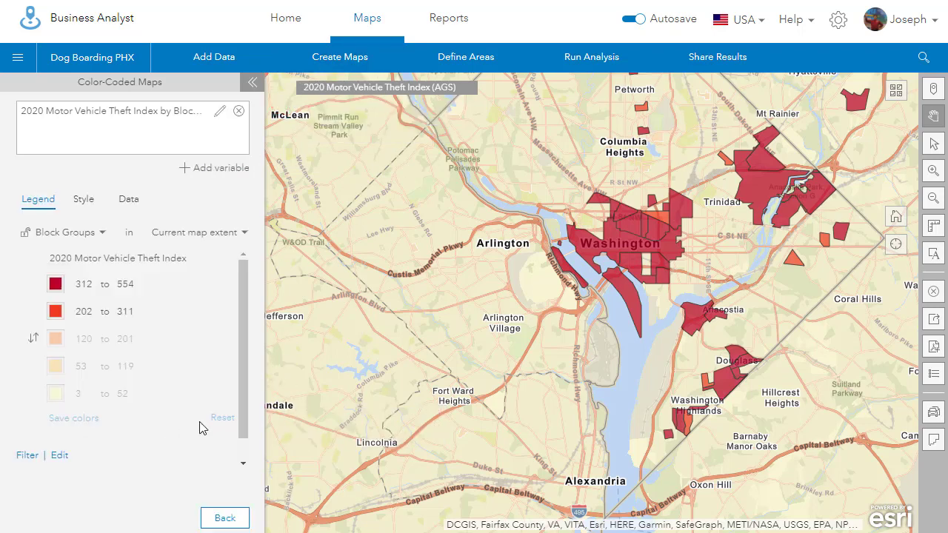
pyautogui.click(221, 168)
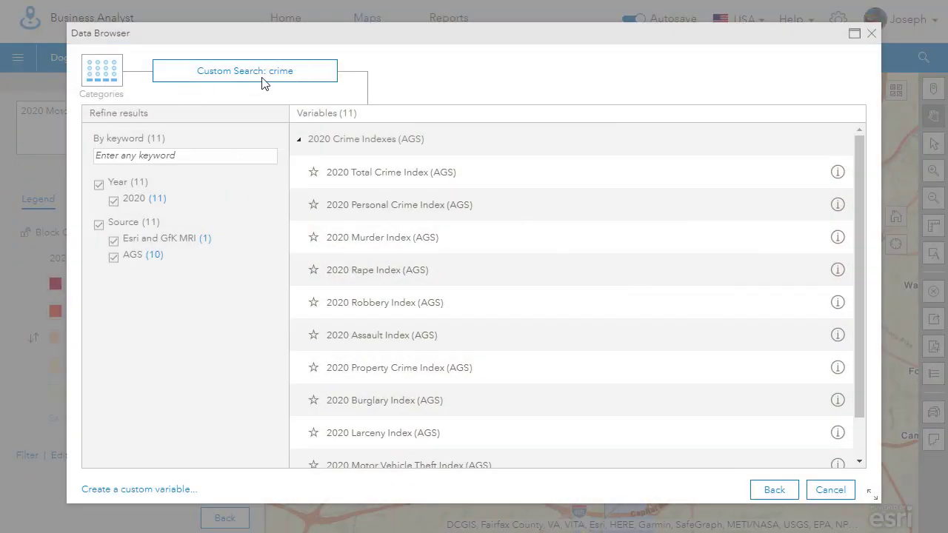
pyautogui.click(95, 74)
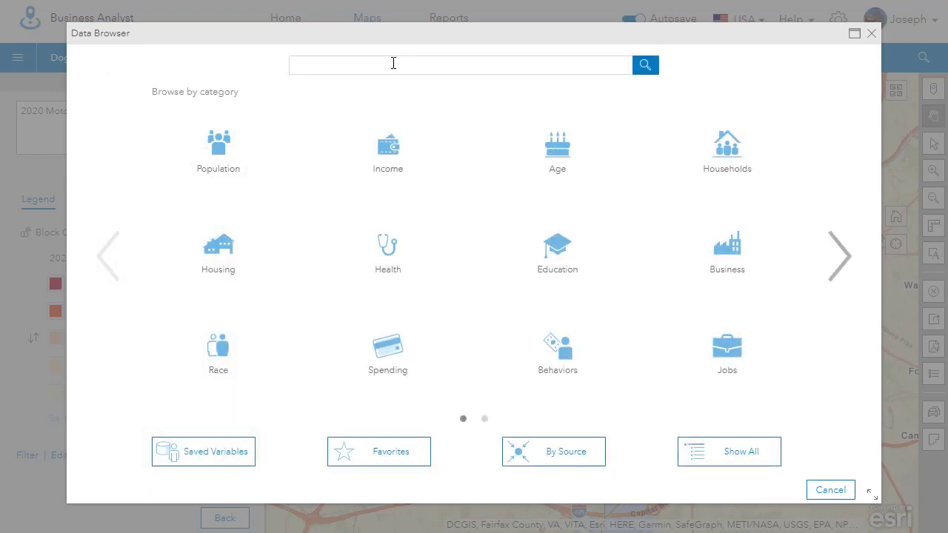
pyautogui.click(555, 161)
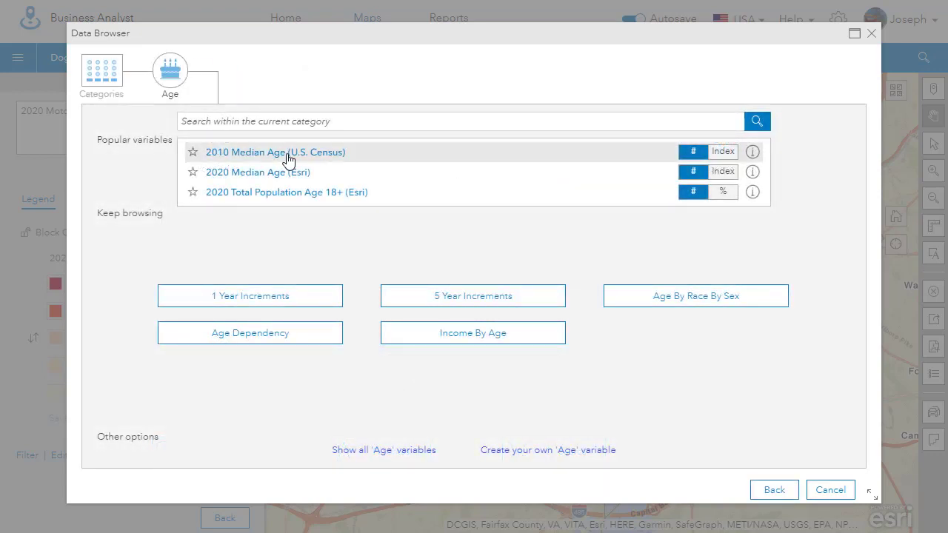
pyautogui.click(279, 119)
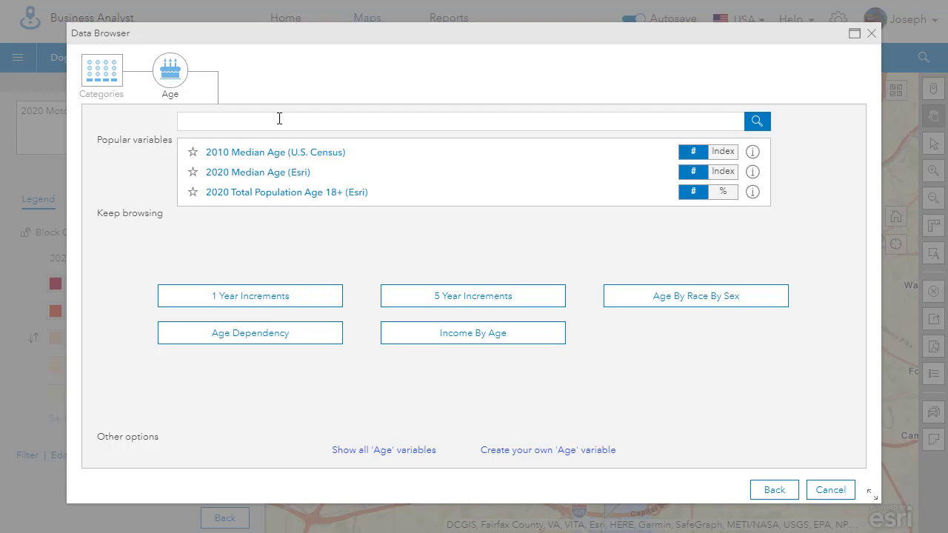
pyautogui.write('median')
pyautogui.press('Return')
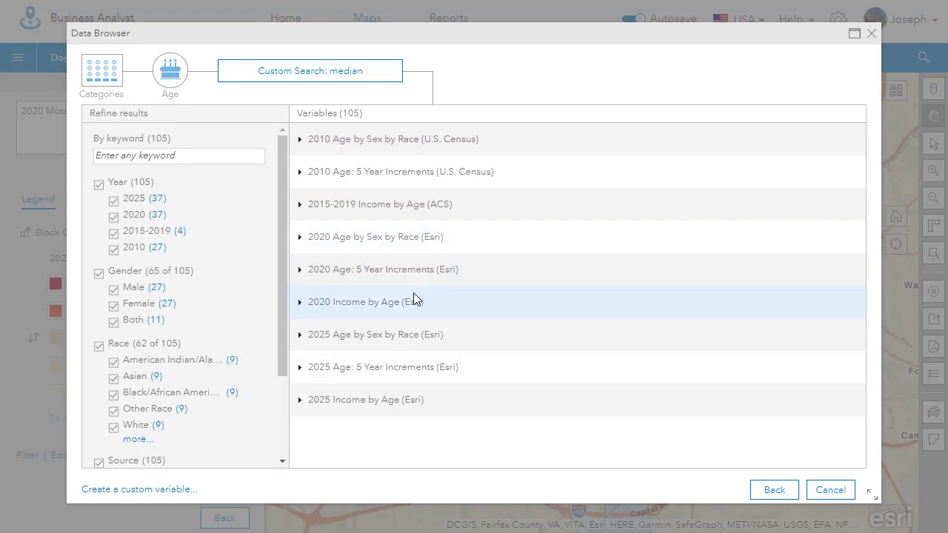
pyautogui.click(309, 275)
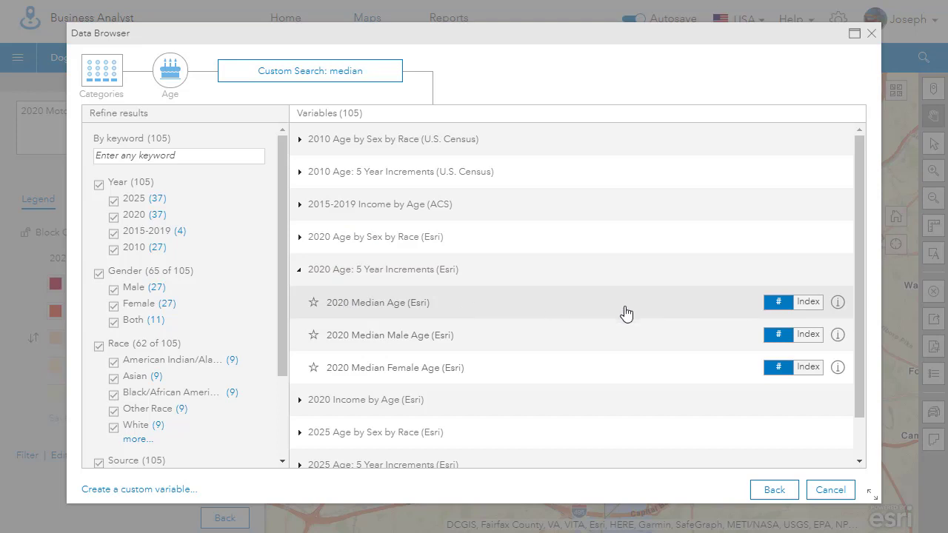
pyautogui.click(811, 303)
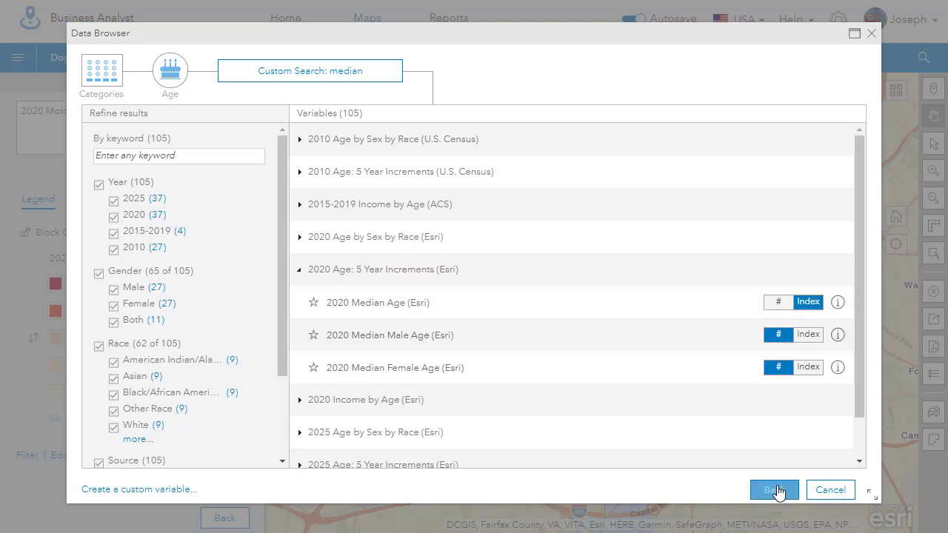
pyautogui.click(688, 311)
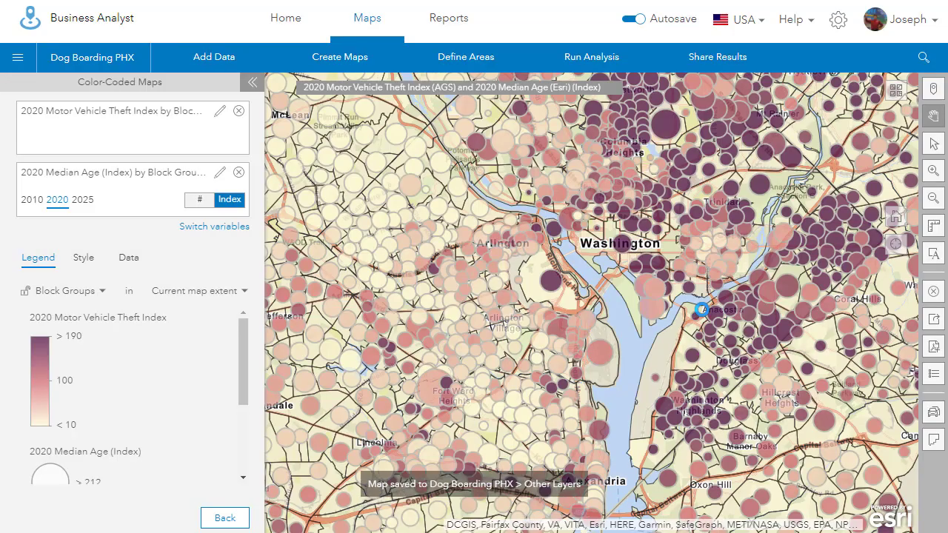
# Step: Compare the number and index displays of 2020 Median Age on the map and legend around Washington
pyautogui.moveTo(592, 318); pyautogui.dragTo(503, 373)
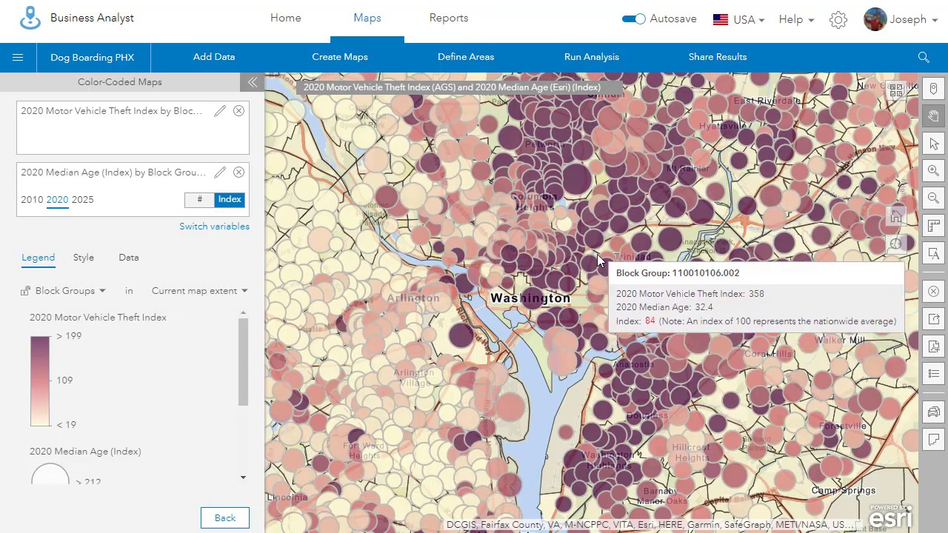
pyautogui.moveTo(597, 254)
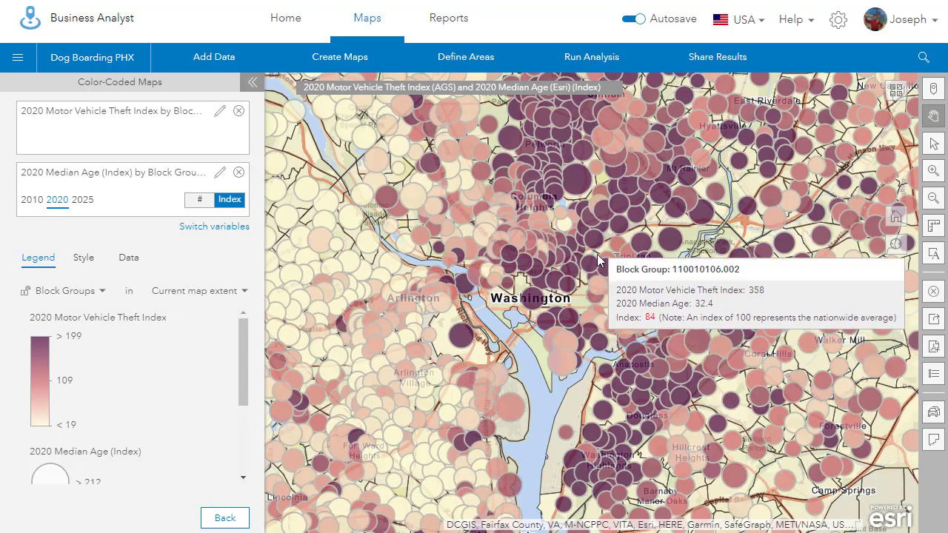
pyautogui.scroll(1, 597, 254)
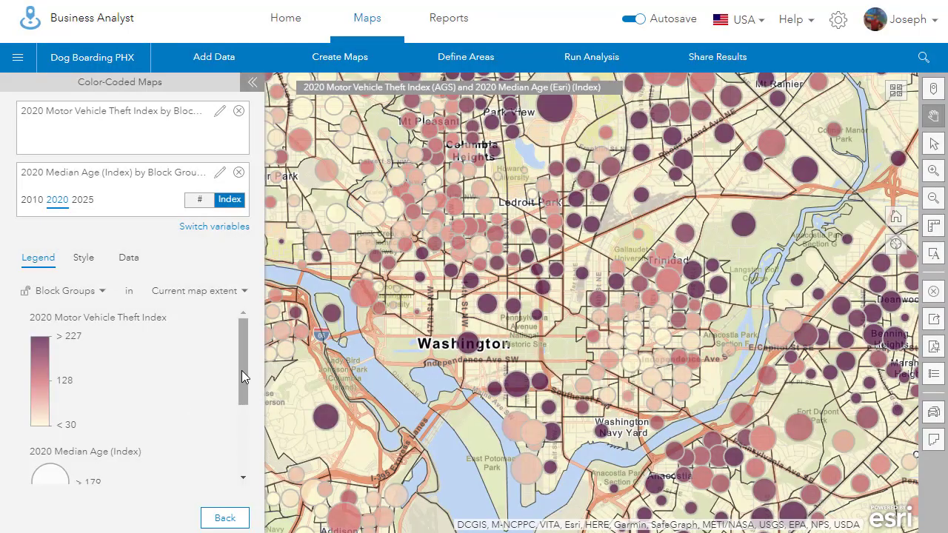
pyautogui.moveTo(242, 373); pyautogui.dragTo(237, 304)
pyautogui.click(198, 200)
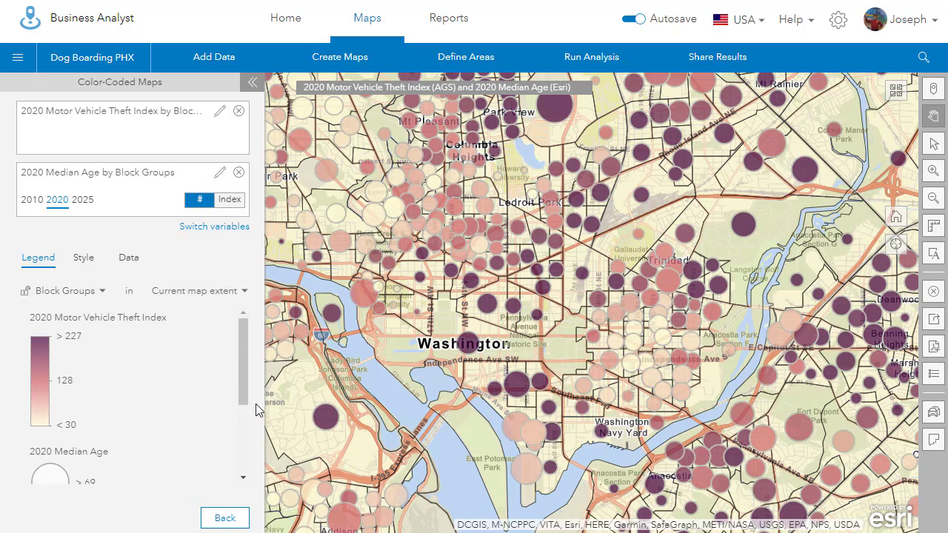
pyautogui.moveTo(240, 383)
pyautogui.mouseDown()
pyautogui.moveTo(238, 480)
pyautogui.moveTo(237, 383)
pyautogui.mouseUp()
pyautogui.click(226, 200)
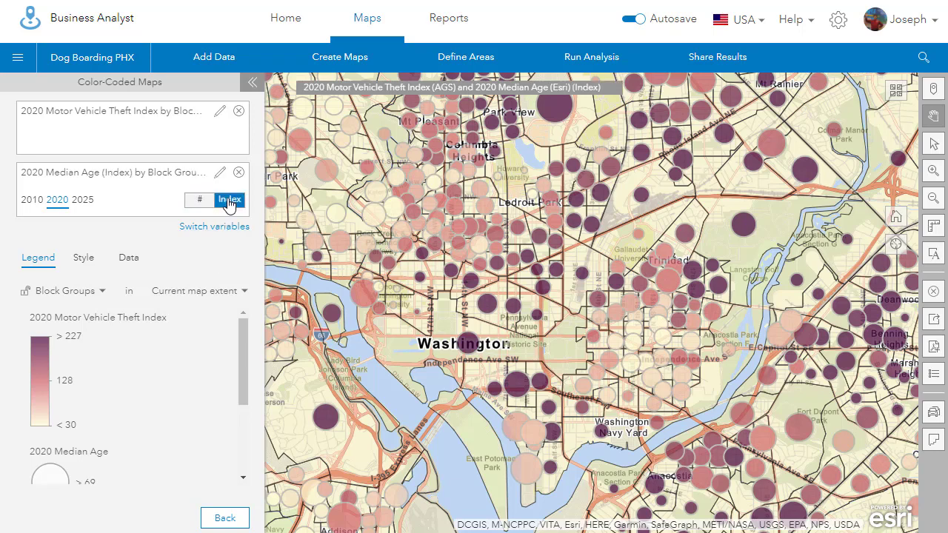
# Step: Switch the order of the two map variables and display 2020 Median Age as a number
pyautogui.click(214, 227)
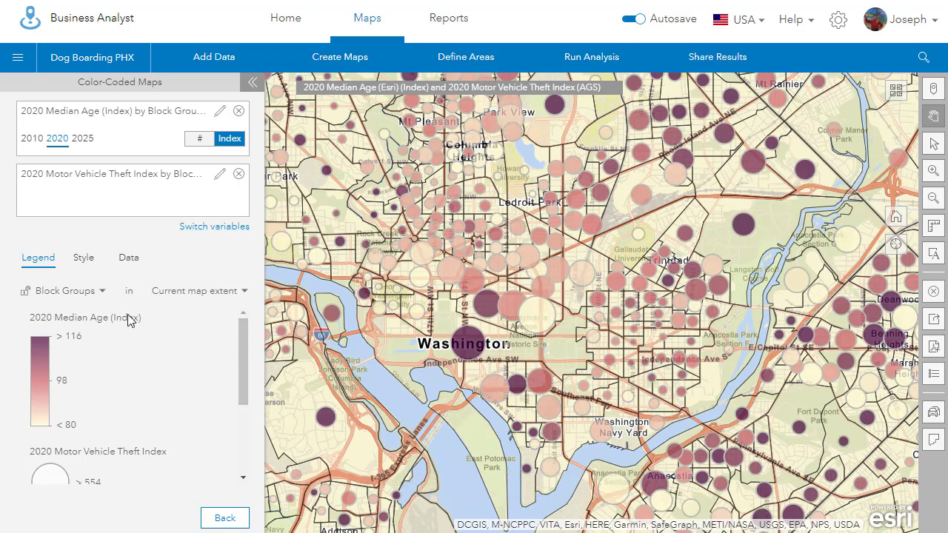
pyautogui.click(199, 140)
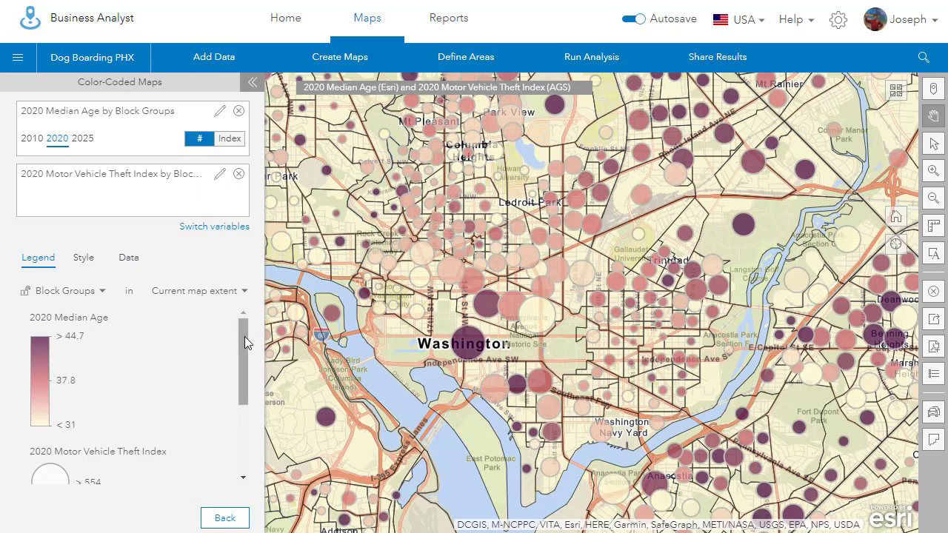
# Step: Examine the 2020 median age and motor vehicle theft index of block groups in central Washington and around Georgetown
pyautogui.moveTo(244, 337)
pyautogui.mouseDown()
pyautogui.moveTo(242, 424)
pyautogui.moveTo(243, 336)
pyautogui.mouseUp()
pyautogui.moveTo(527, 324)
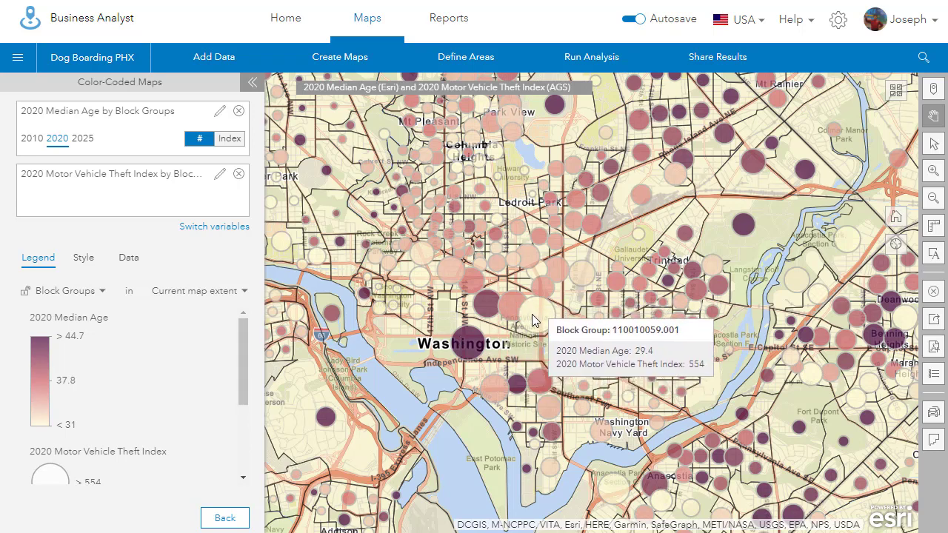
pyautogui.moveTo(461, 282)
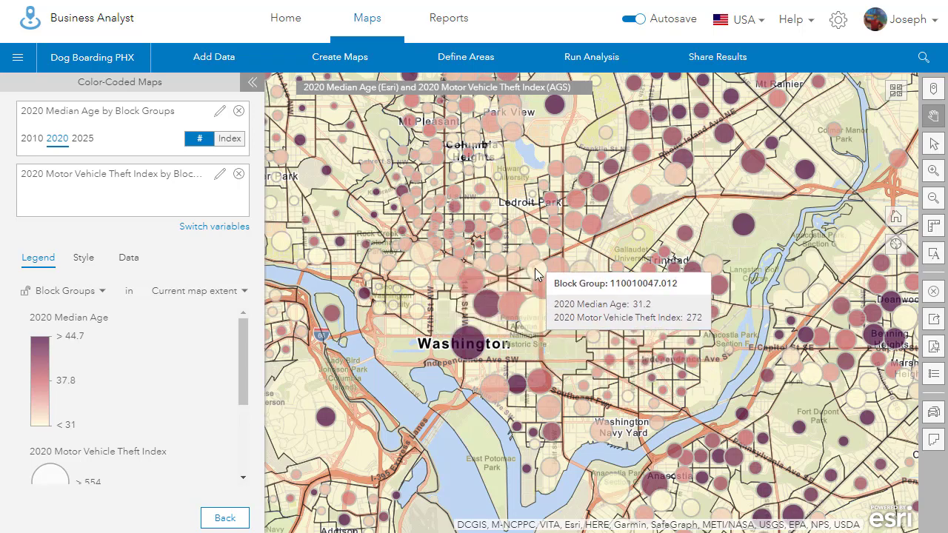
pyautogui.moveTo(516, 263)
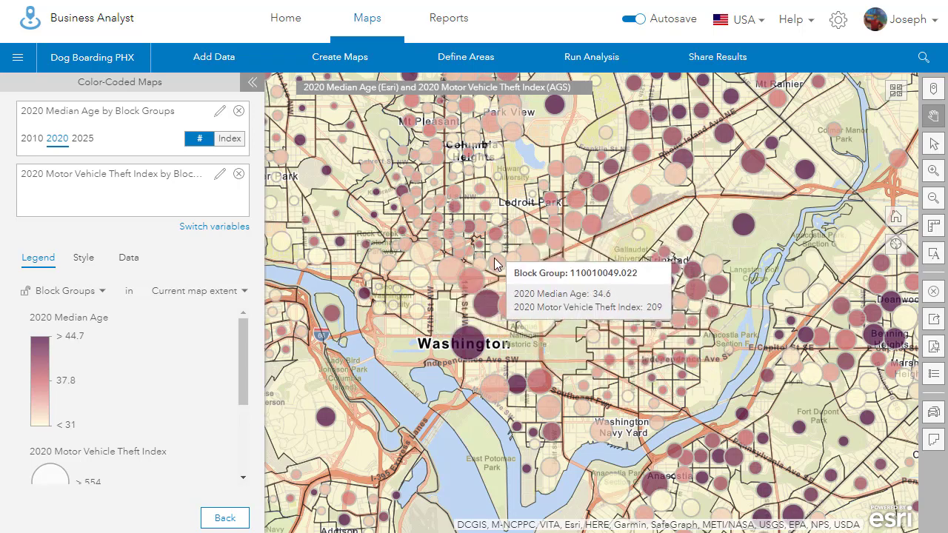
pyautogui.moveTo(637, 383)
pyautogui.moveTo(598, 379)
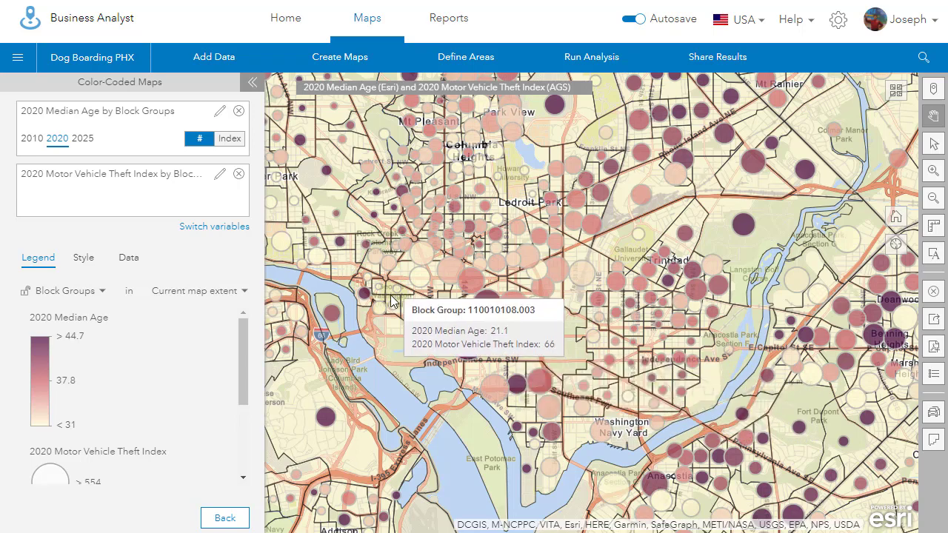
pyautogui.moveTo(358, 288); pyautogui.dragTo(542, 417)
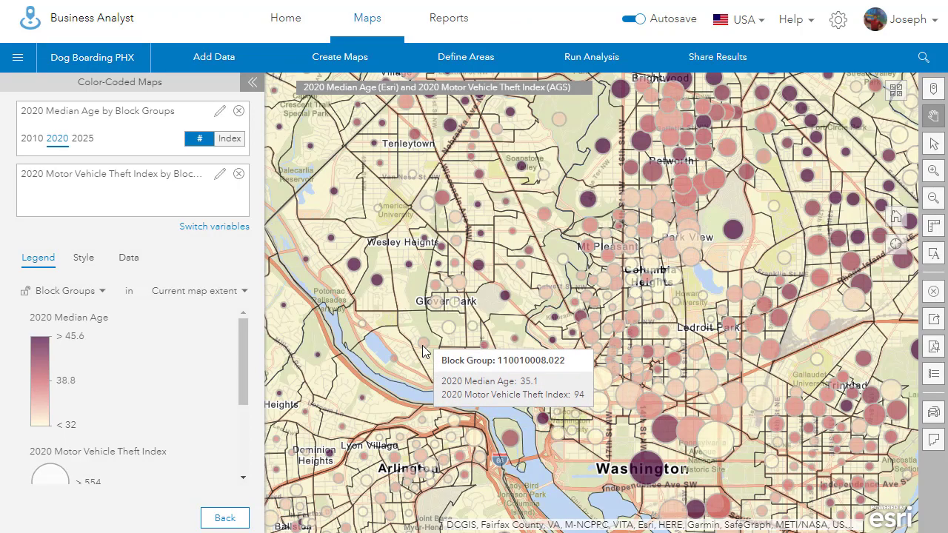
pyautogui.scroll(2, 470, 360)
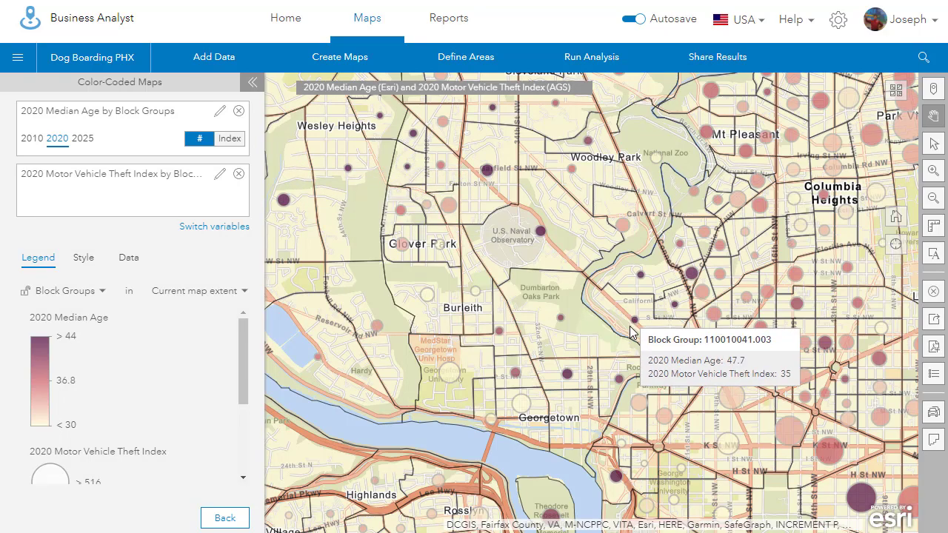
pyautogui.moveTo(578, 310); pyautogui.dragTo(566, 331)
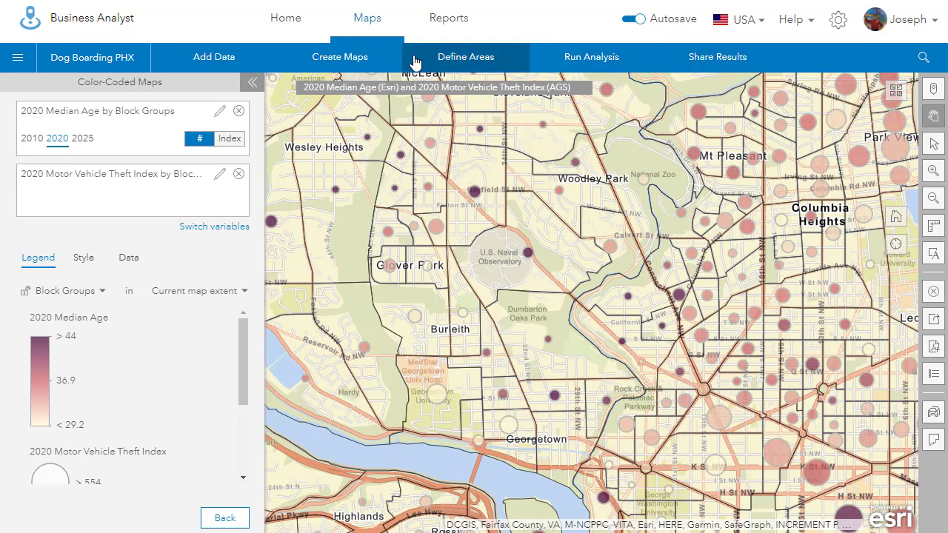
# Step: Run a Business and Facilities Search for "automobile" within the current map area
pyautogui.click(348, 59)
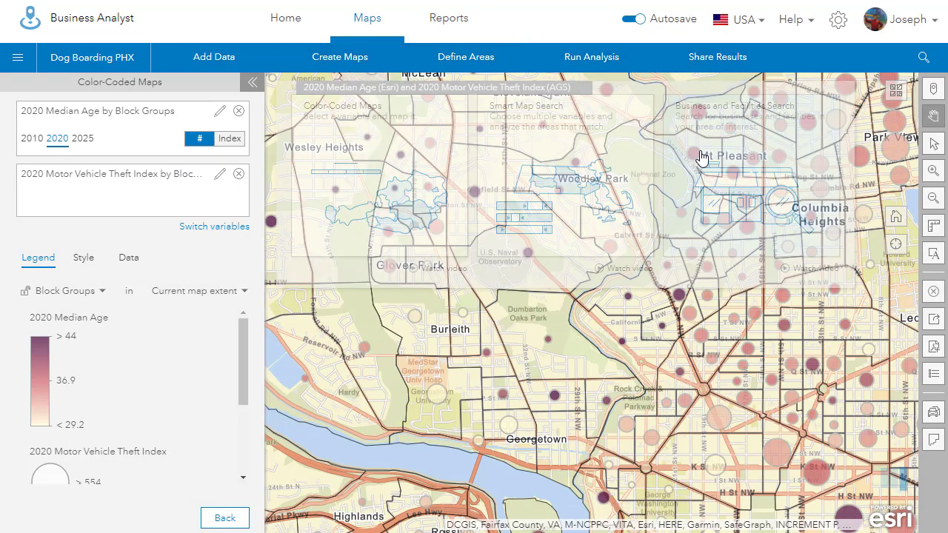
pyautogui.moveTo(608, 187)
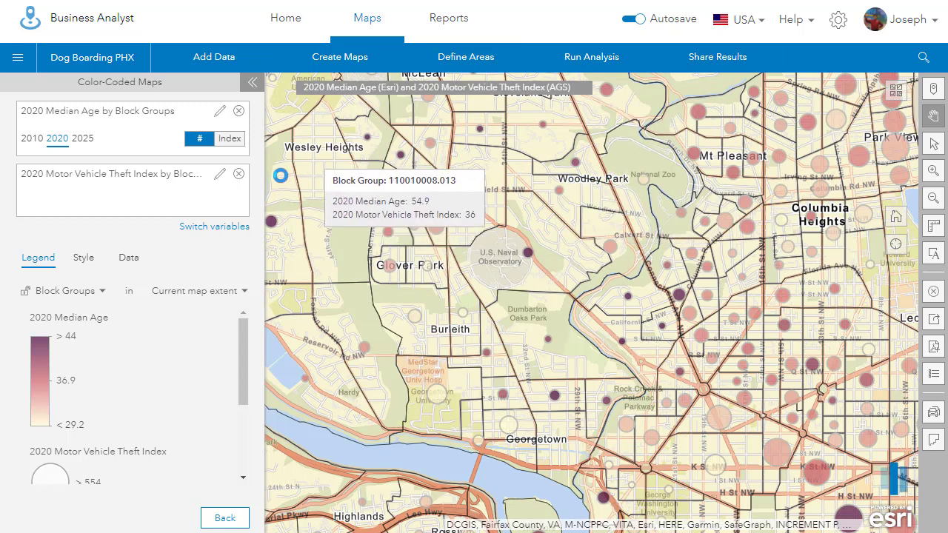
pyautogui.click(135, 149)
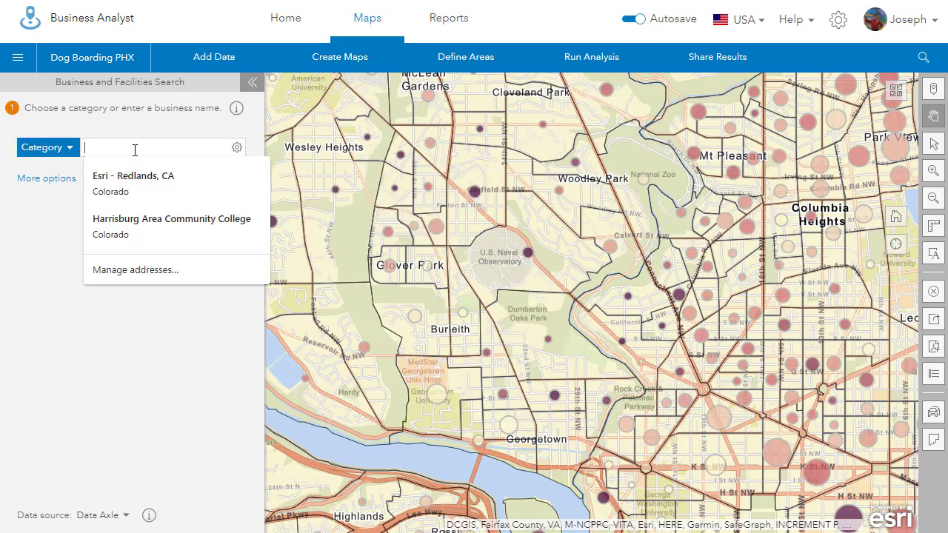
pyautogui.write('automo')
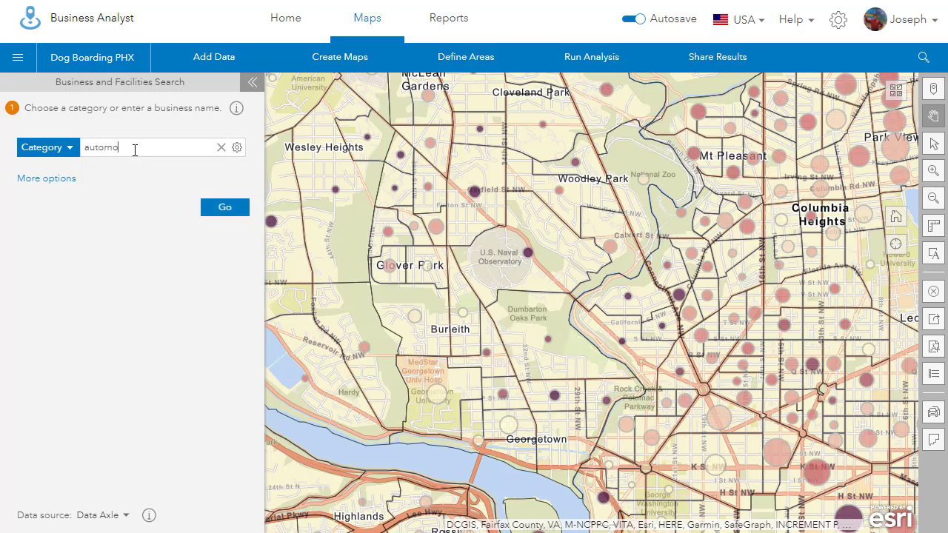
pyautogui.write('bile')
pyautogui.press('Return')
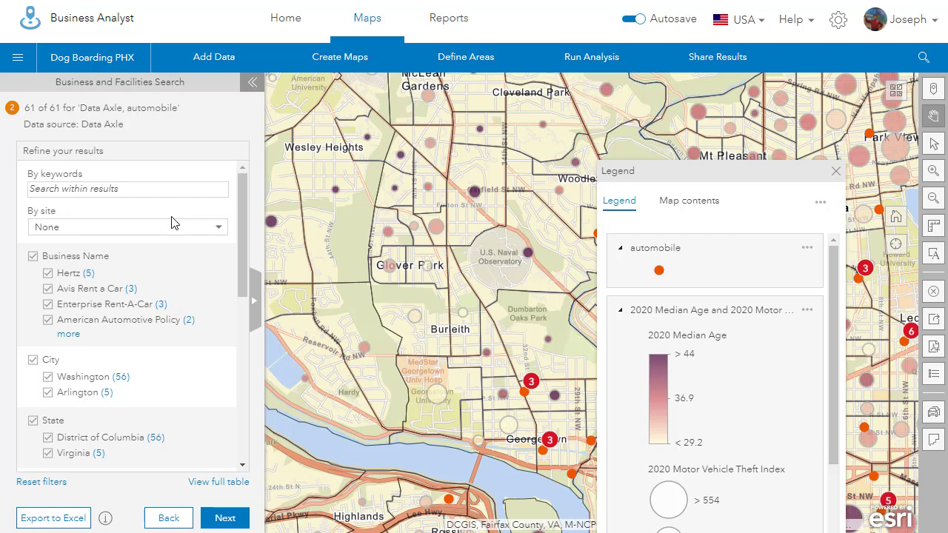
# Step: Limit the search results to Automobile Dealers-Used Cars only and close the map legend
pyautogui.scroll(-5, 171, 226)
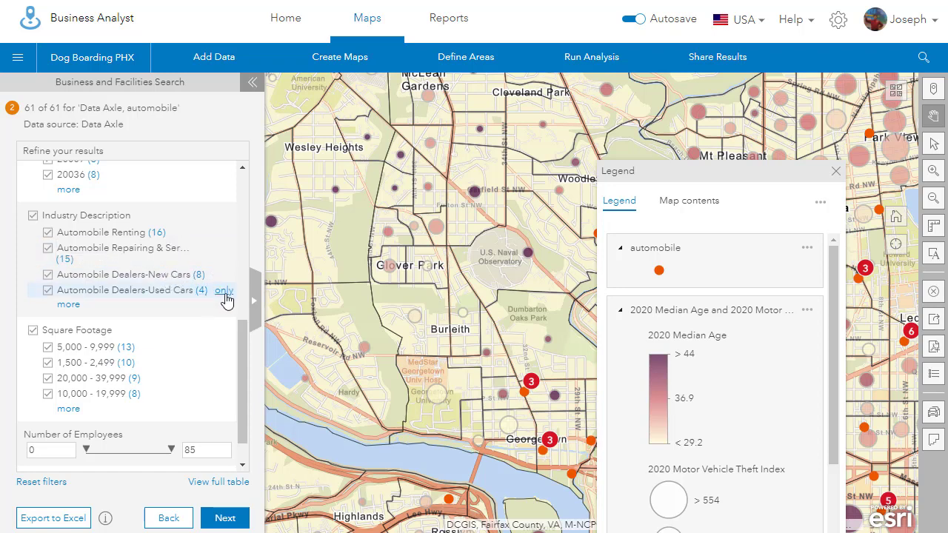
pyautogui.click(223, 293)
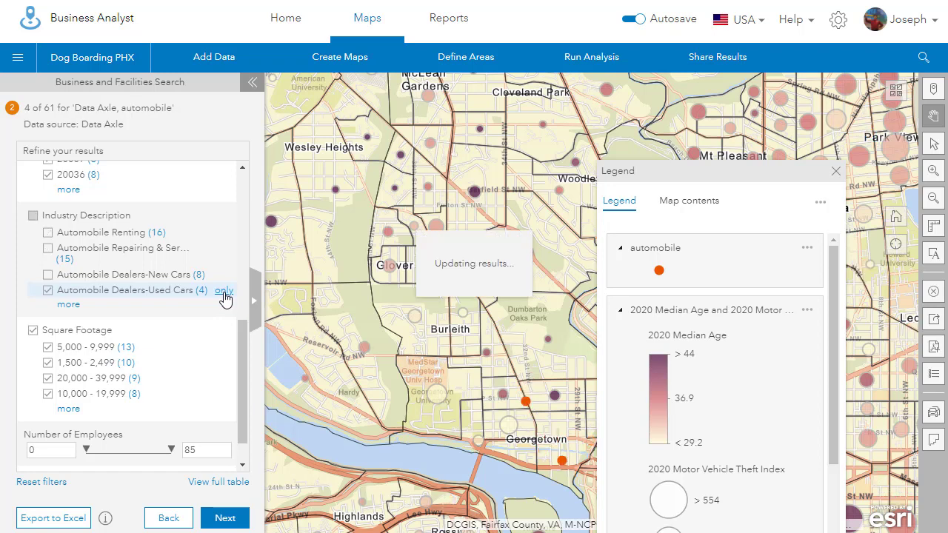
pyautogui.moveTo(467, 296)
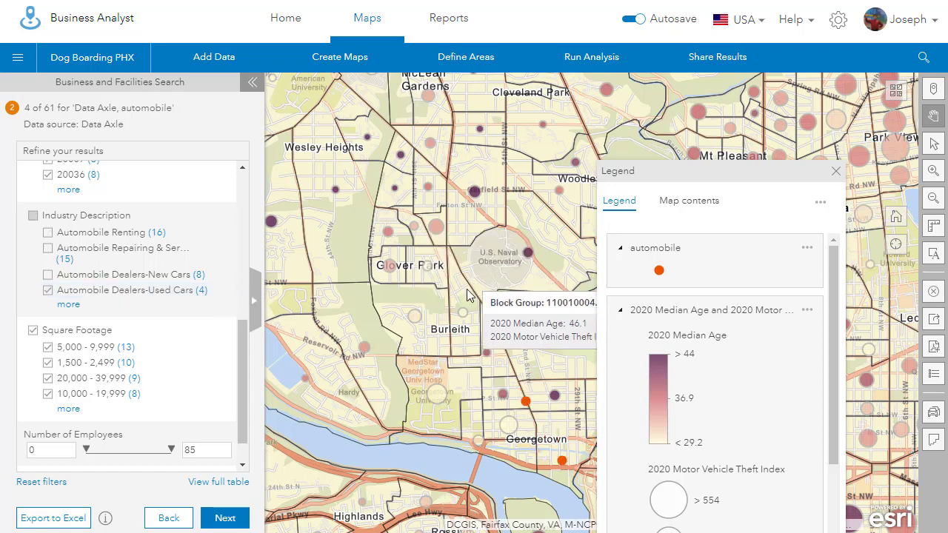
pyautogui.click(838, 173)
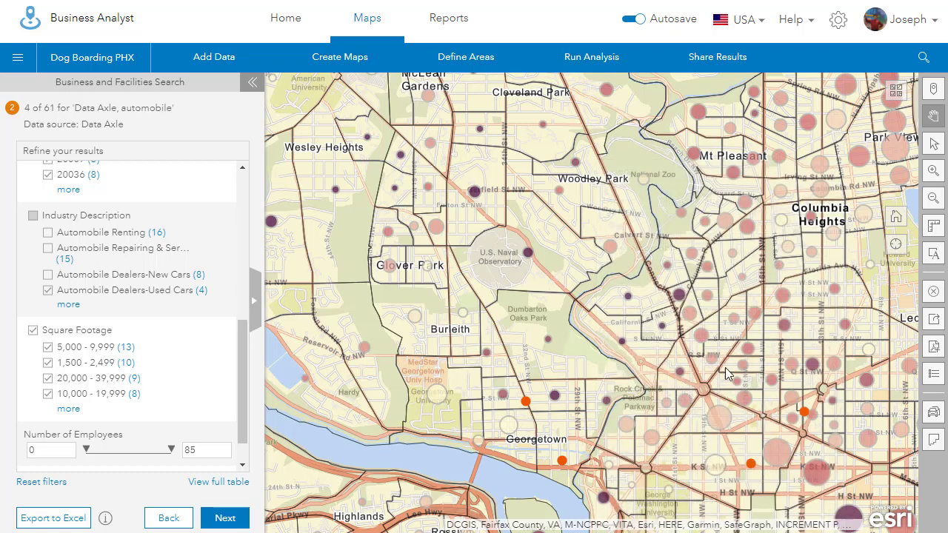
# Step: View the details of each used-car dealer on the map, and examine the block groups north and northwest of them
pyautogui.click(525, 403)
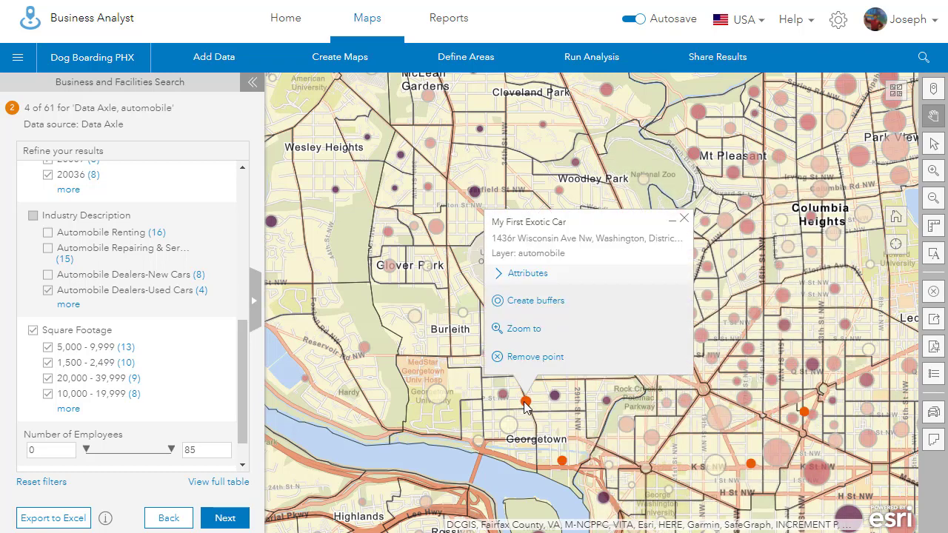
pyautogui.click(685, 222)
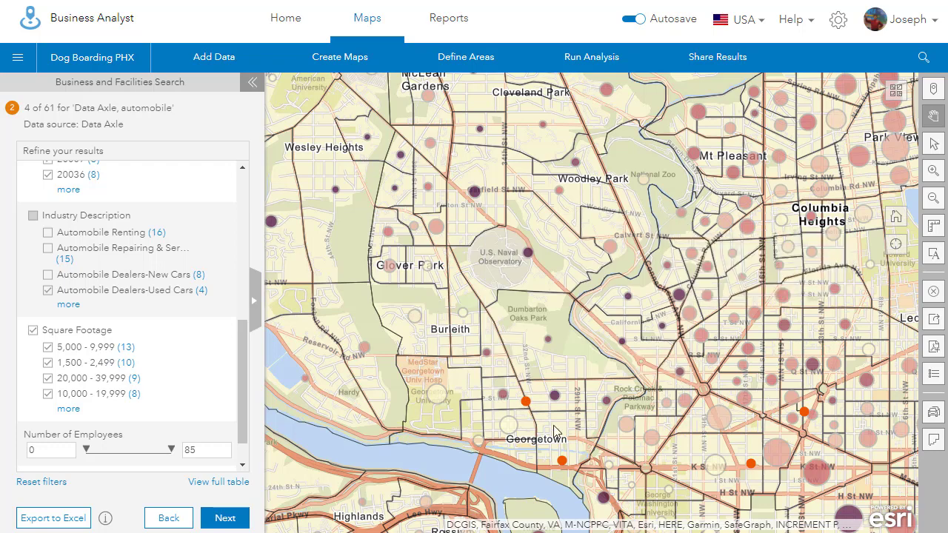
pyautogui.click(562, 461)
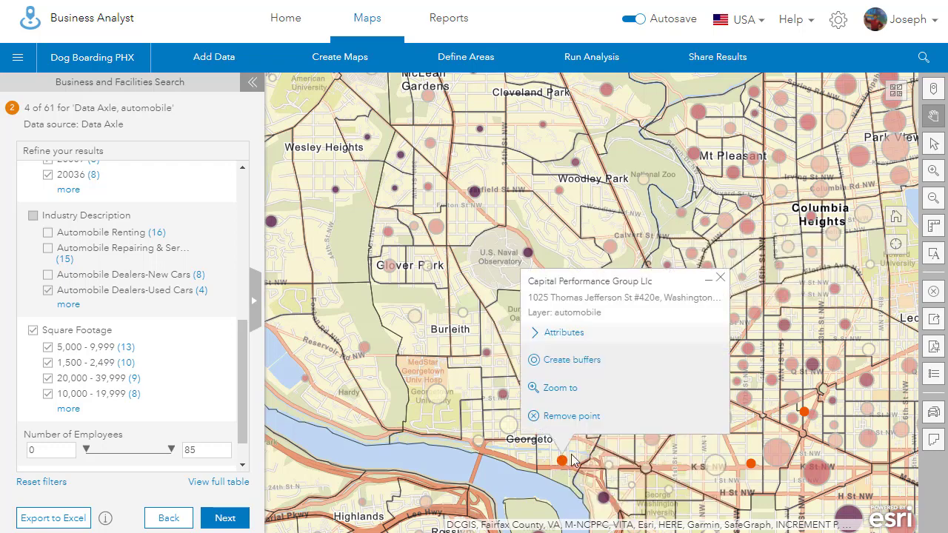
pyautogui.click(720, 277)
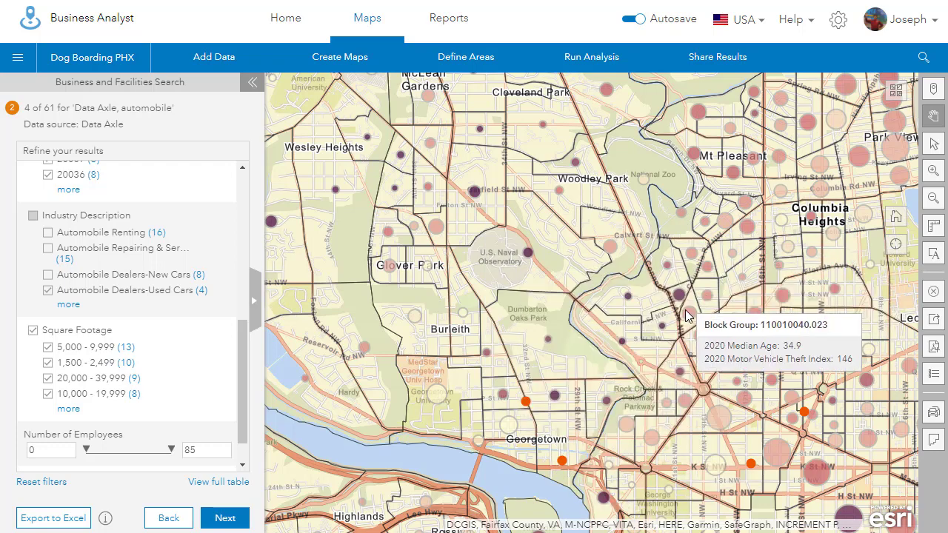
pyautogui.click(806, 416)
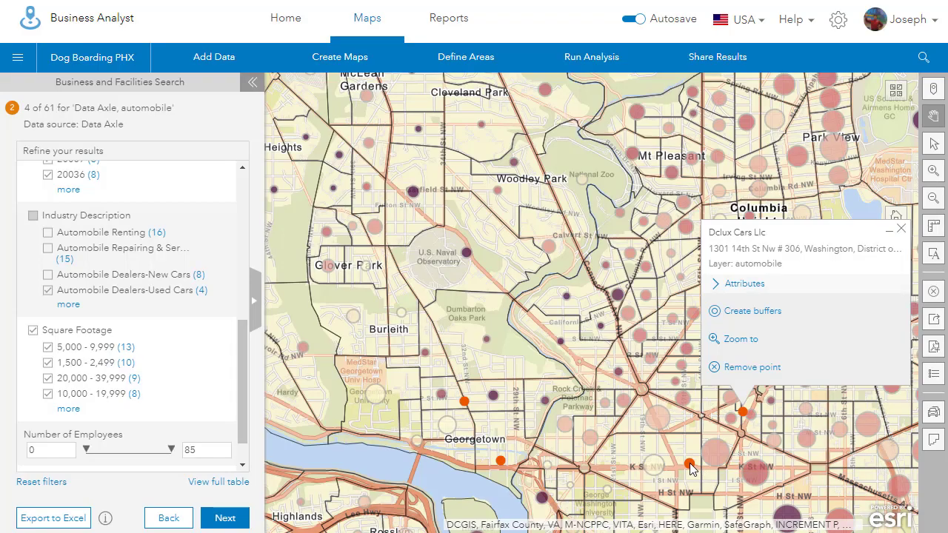
pyautogui.click(689, 466)
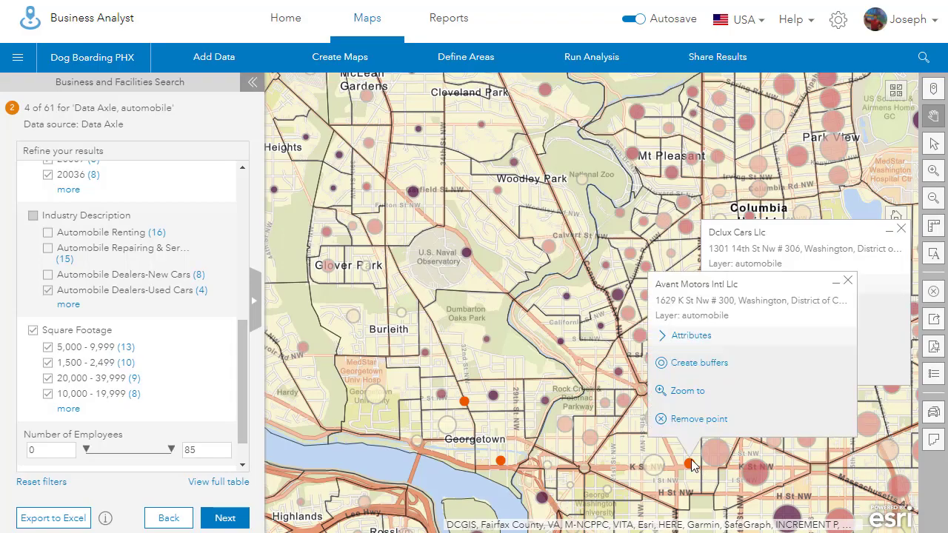
pyautogui.click(848, 284)
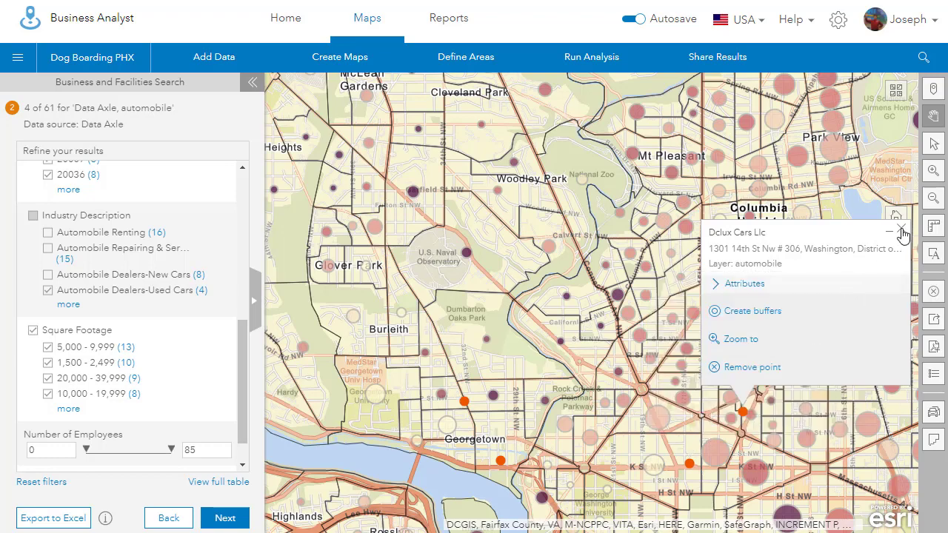
pyautogui.click(900, 229)
pyautogui.moveTo(612, 291); pyautogui.dragTo(497, 194)
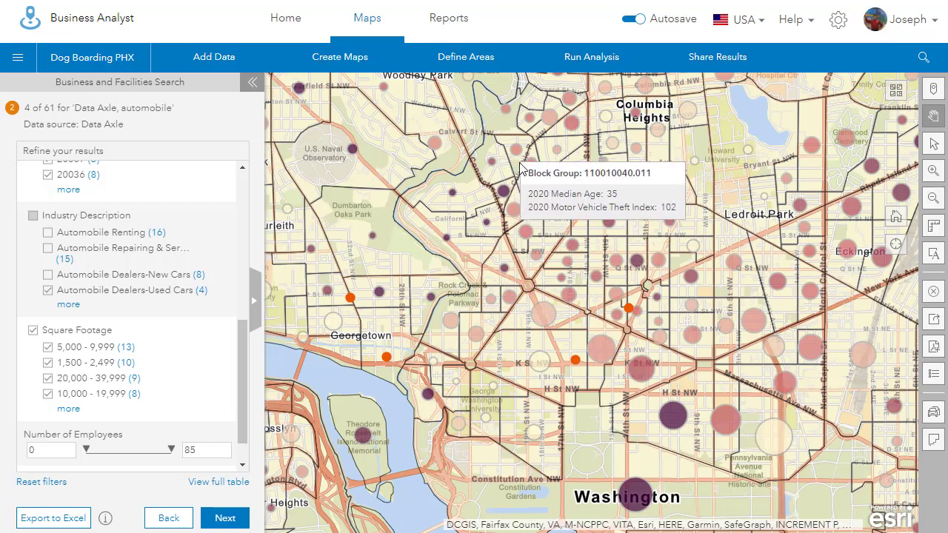
pyautogui.moveTo(619, 197); pyautogui.dragTo(622, 404)
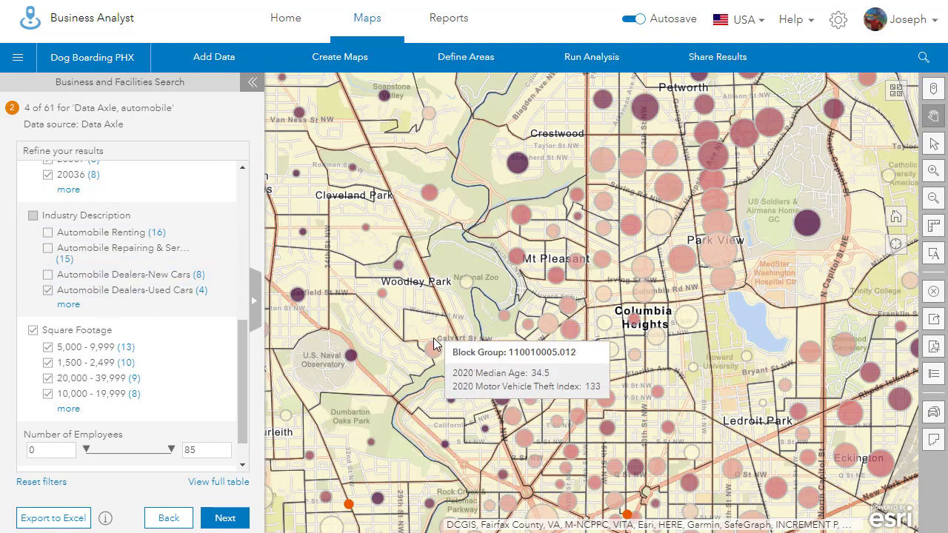
pyautogui.moveTo(435, 339); pyautogui.dragTo(529, 412)
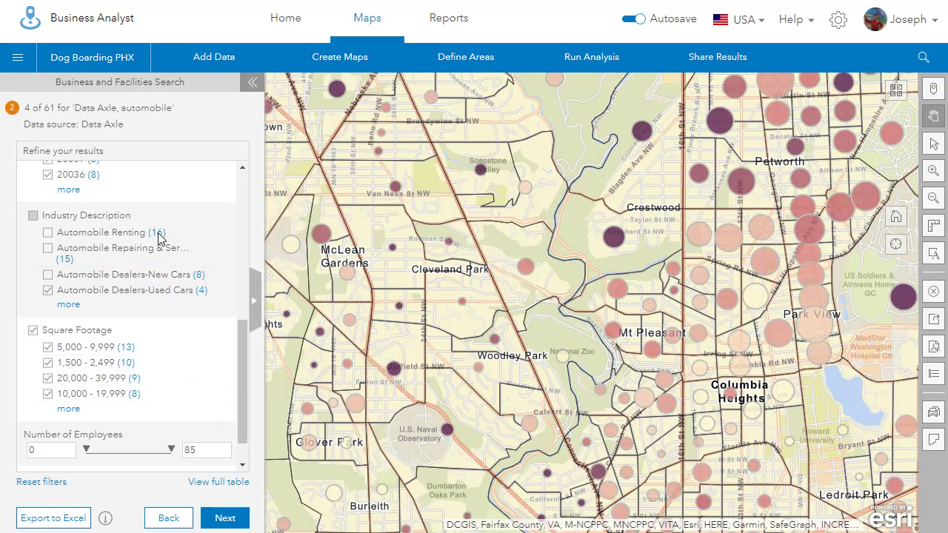
pyautogui.moveTo(453, 326); pyautogui.dragTo(548, 415)
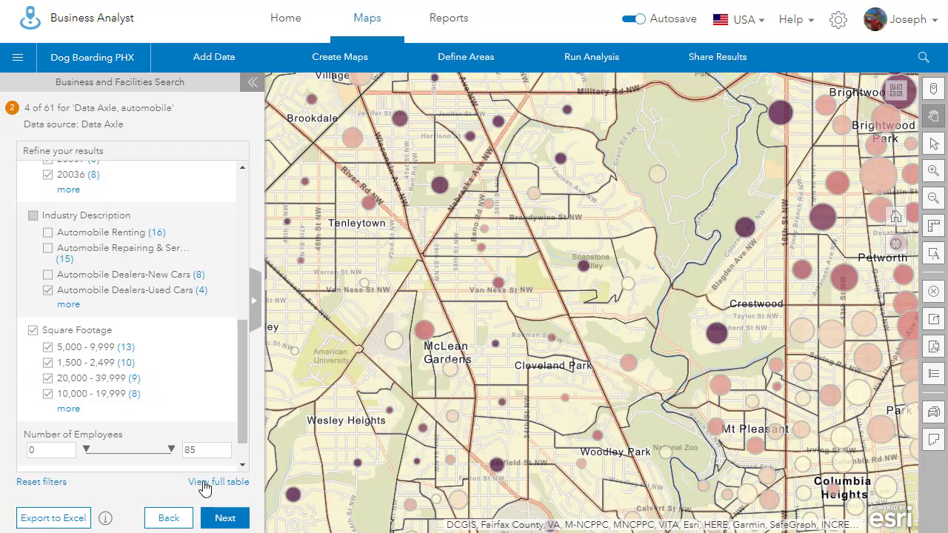
# Step: Reset the search result filters and view the details of automobile businesses near Woodley Park and Connecticut Avenue
pyautogui.click(50, 483)
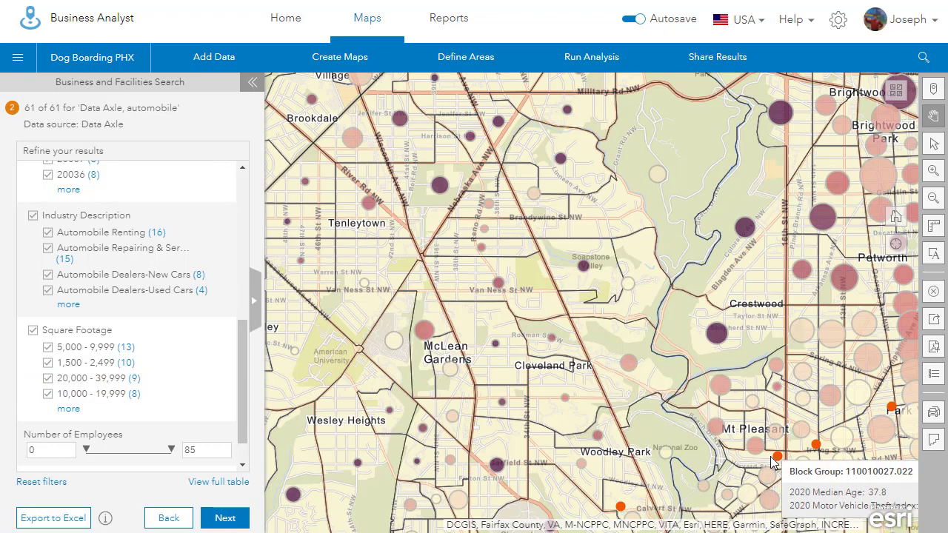
pyautogui.moveTo(766, 446); pyautogui.dragTo(697, 331)
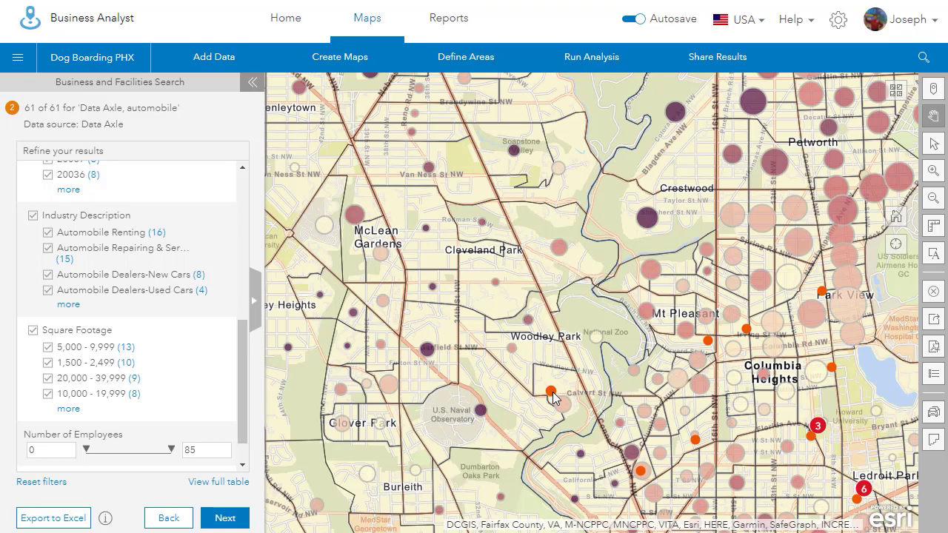
pyautogui.click(552, 392)
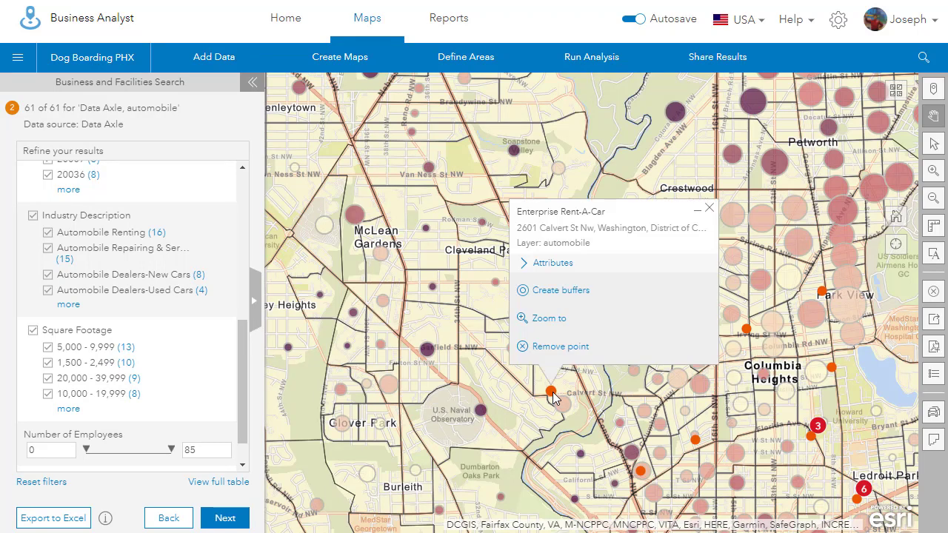
pyautogui.click(643, 473)
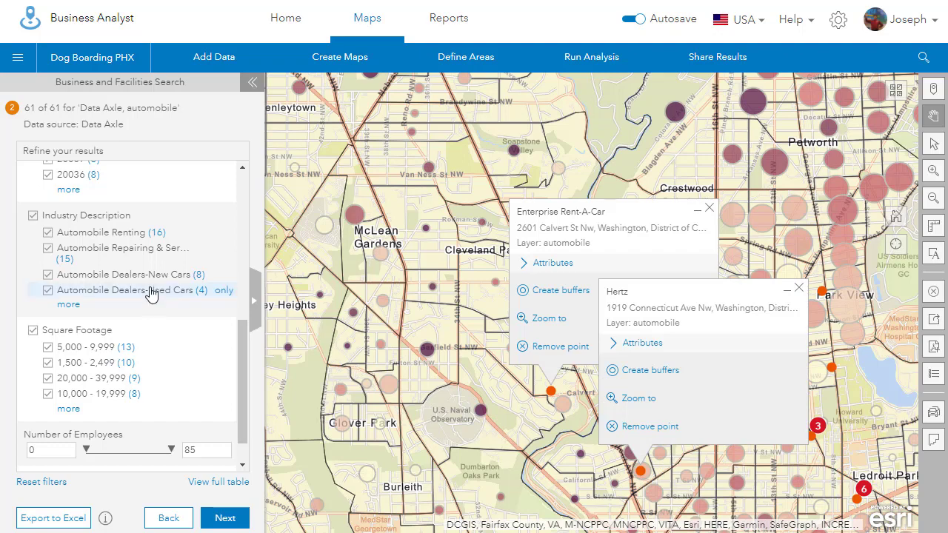
# Step: Limit the results to Automobile Dealers-Used Cars again and check the area around Tenleytown and Chevy Chase Village for dealers
pyautogui.moveTo(222, 278)
pyautogui.click(223, 290)
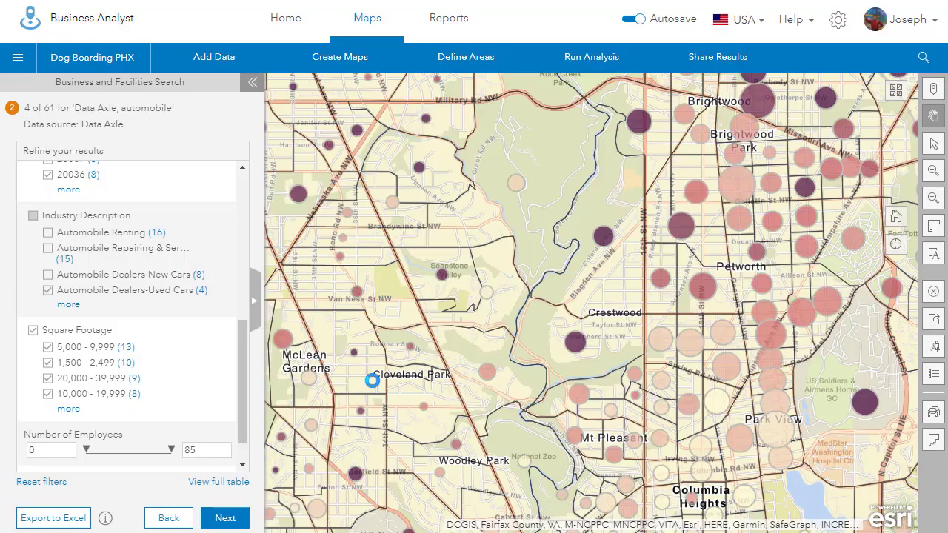
pyautogui.click(372, 380)
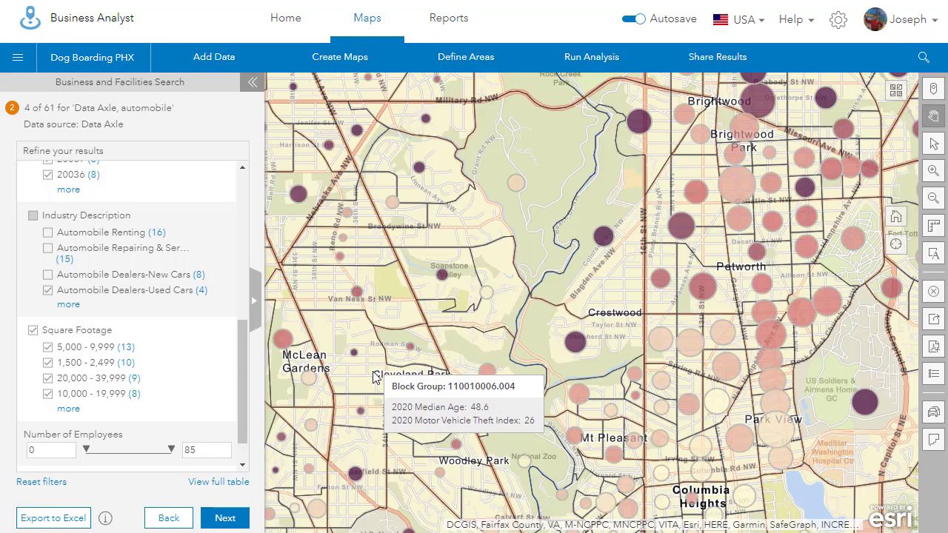
pyautogui.moveTo(372, 380); pyautogui.dragTo(528, 467)
pyautogui.click(527, 467)
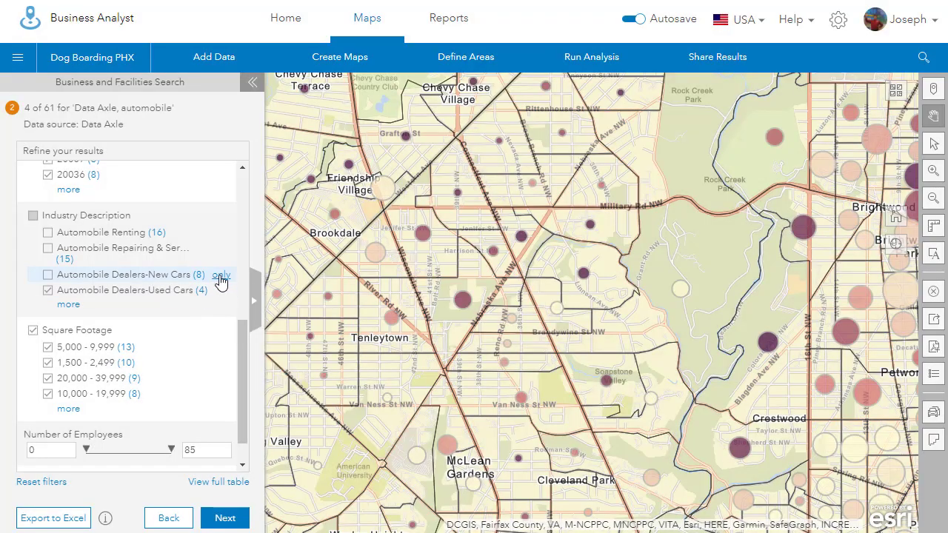
# Step: Limit the results to Automobile Dealers-New Cars only and proceed to styling the search results
pyautogui.click(220, 275)
pyautogui.click(225, 519)
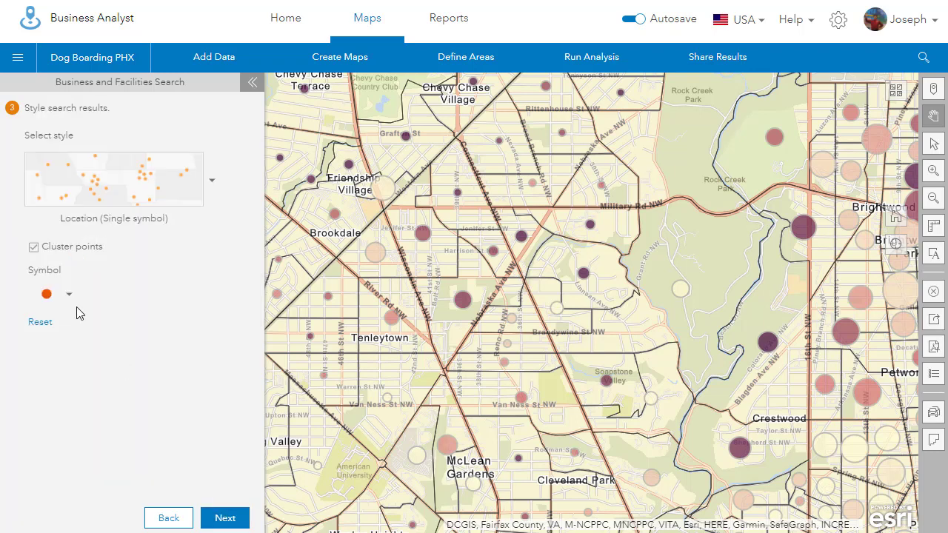
# Step: Keep the clustered single-symbol Location style and add the new-car dealer results to the map as a layer
pyautogui.click(225, 518)
pyautogui.click(151, 359)
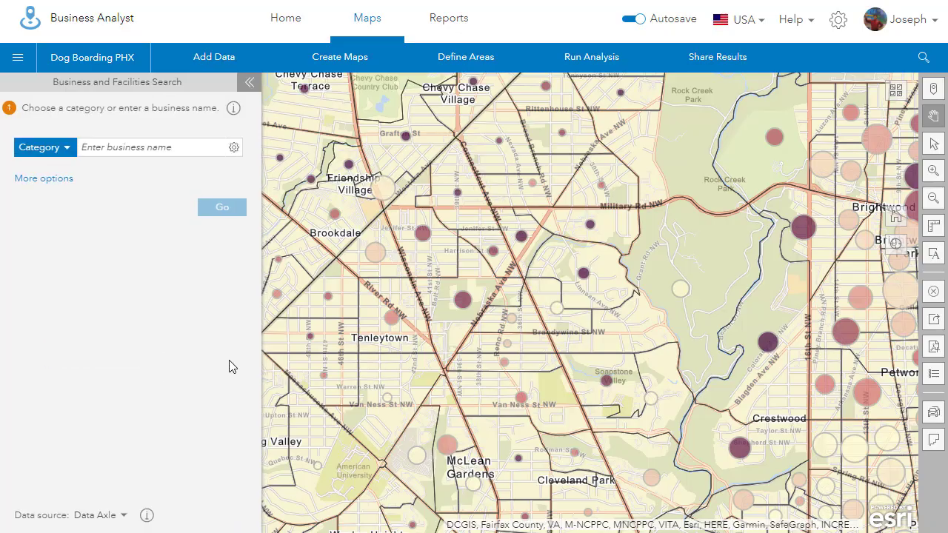
# Step: Locate the new-car dealers southeast of Tenleytown and view the details of the one near Adams Morgan
pyautogui.scroll(-1, 473, 386)
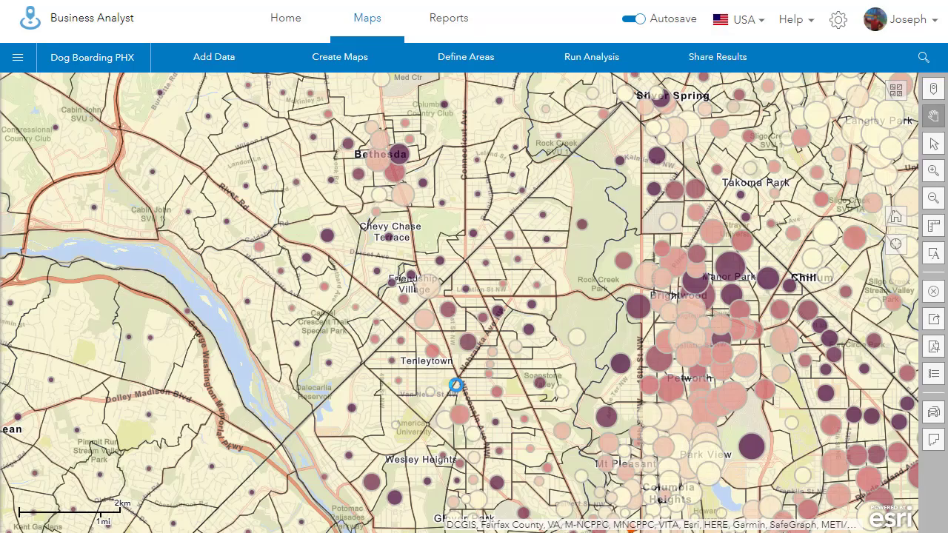
pyautogui.moveTo(456, 385); pyautogui.dragTo(360, 306)
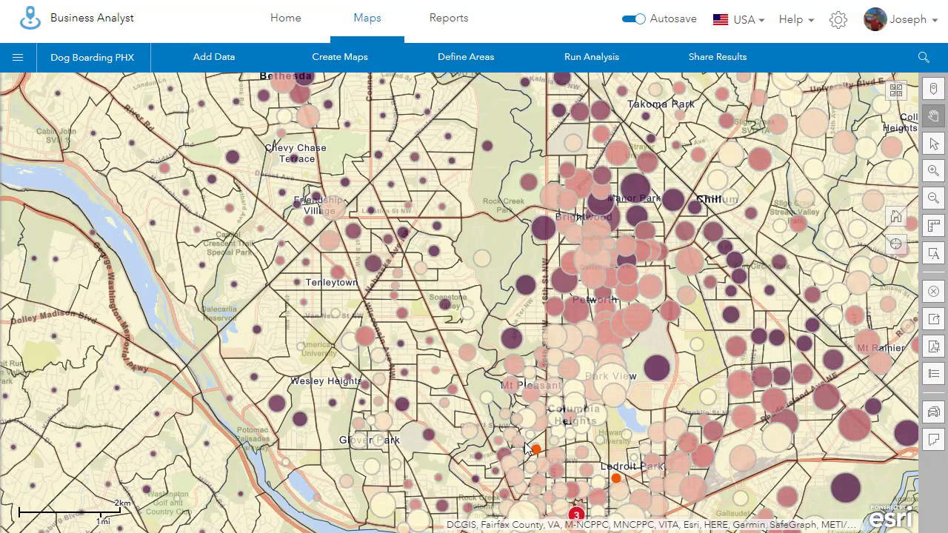
pyautogui.moveTo(507, 438)
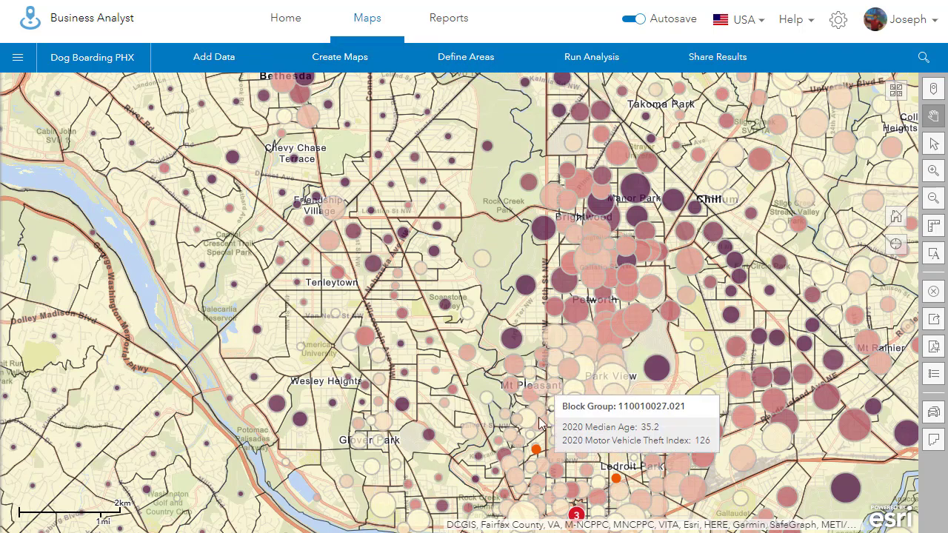
pyautogui.scroll(2, 537, 452)
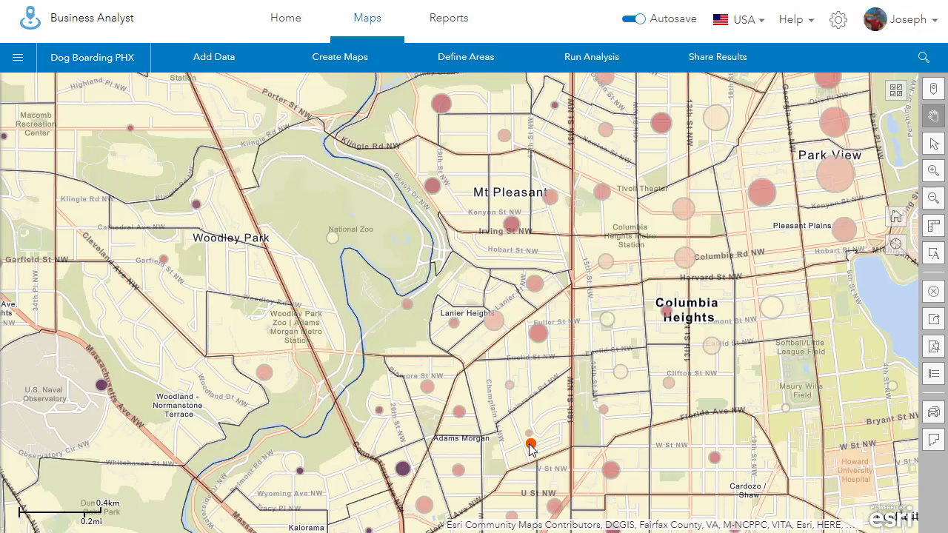
pyautogui.click(530, 445)
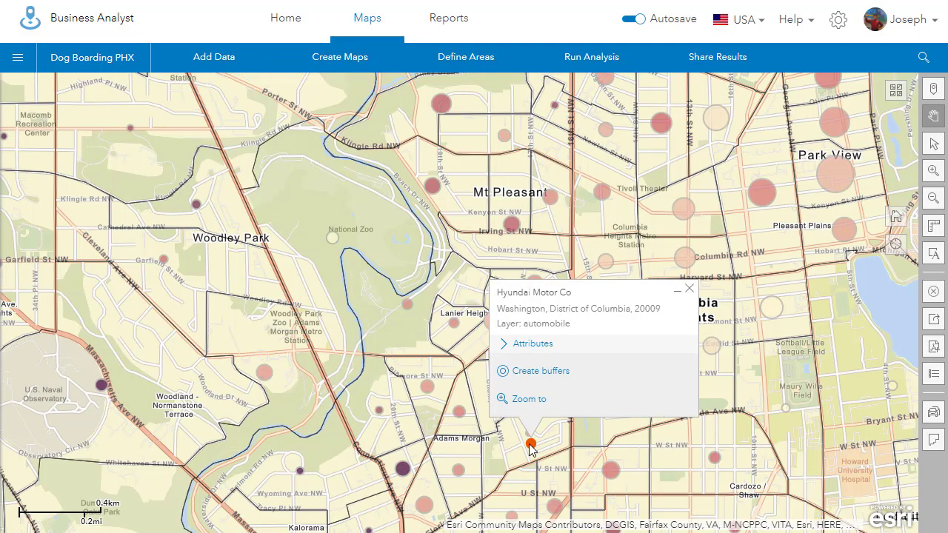
# Step: Create drive-time buffers of 3, 5 and 7 minutes around Hyundai Motor Co
pyautogui.click(539, 373)
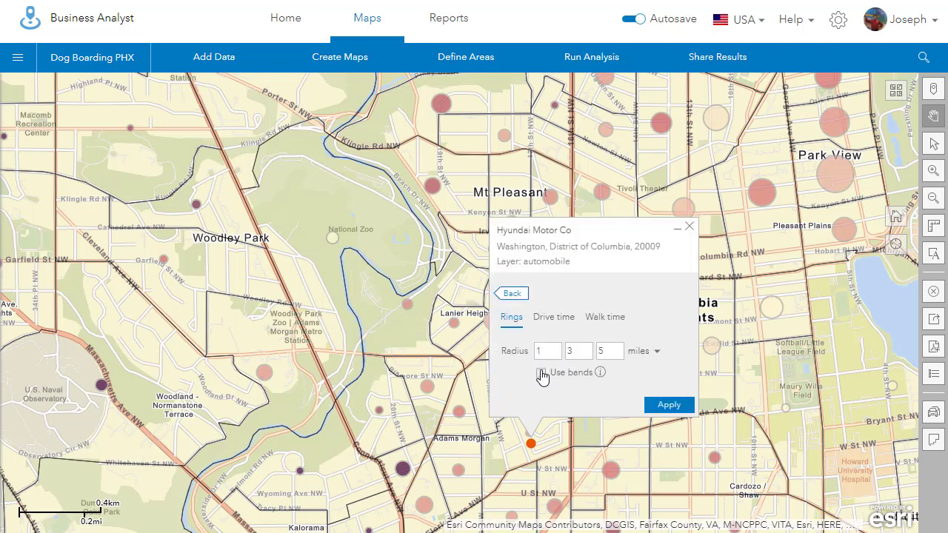
pyautogui.click(552, 351)
pyautogui.click(566, 321)
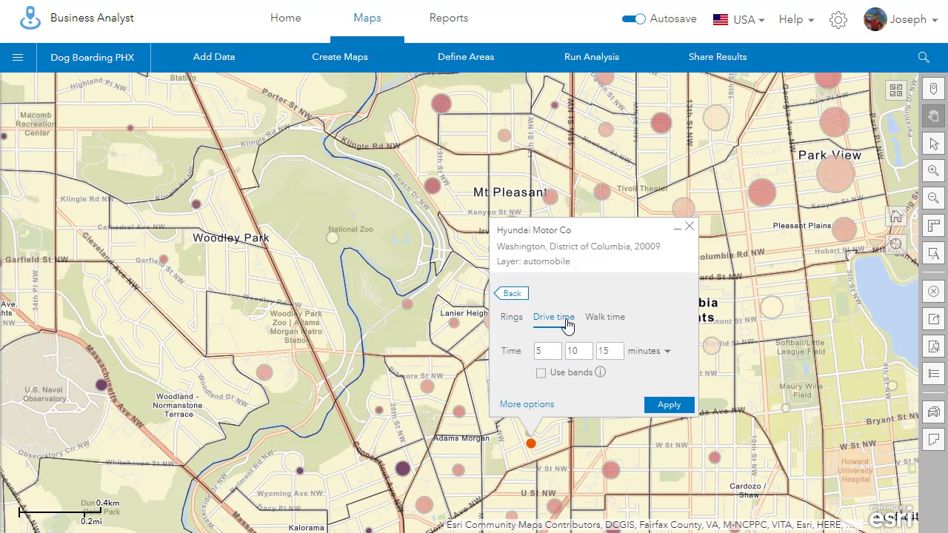
pyautogui.click(548, 351)
pyautogui.click(575, 352)
pyautogui.write('5')
pyautogui.click(604, 351)
pyautogui.click(657, 404)
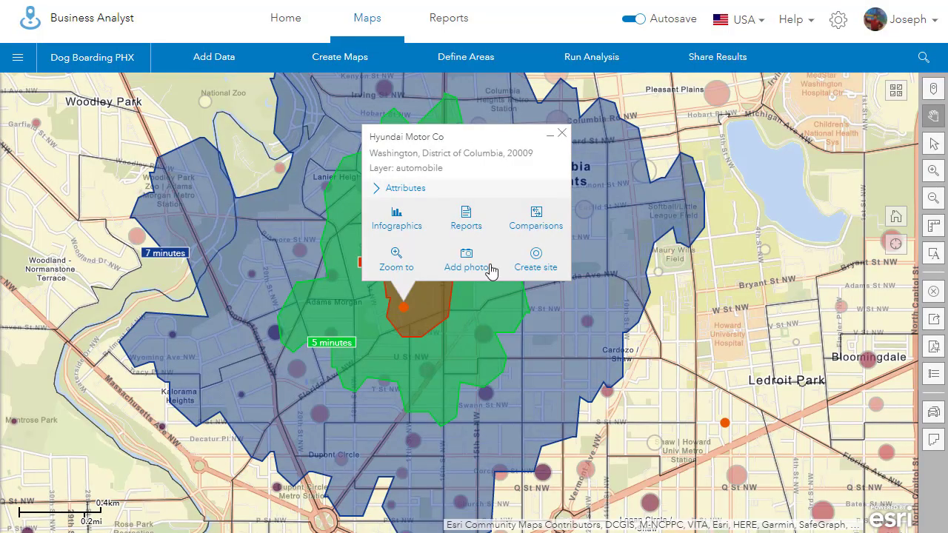
# Step: View the Key Facts infographic for Hyundai Motor Co's 3-minute drive-time area and examine its Civilian Population 16+ chart
pyautogui.click(472, 223)
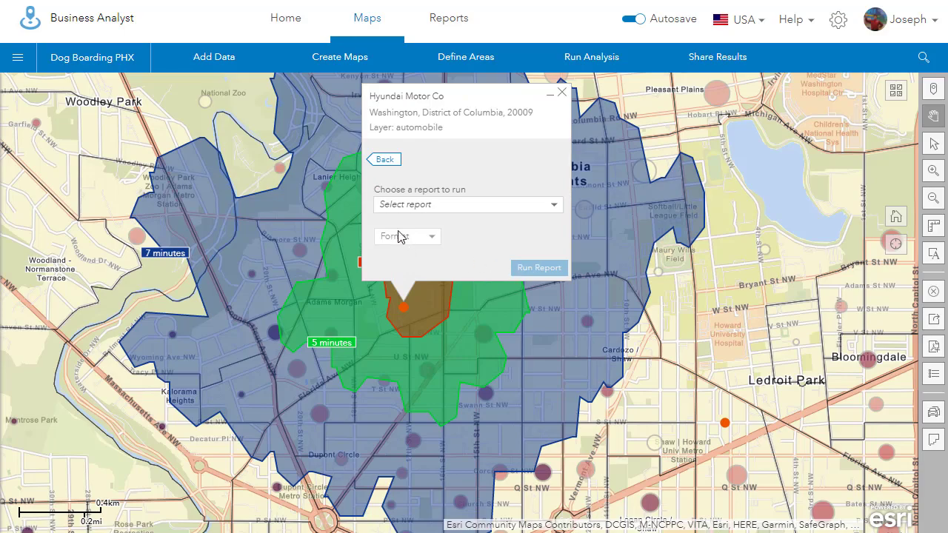
pyautogui.click(379, 159)
pyautogui.click(402, 219)
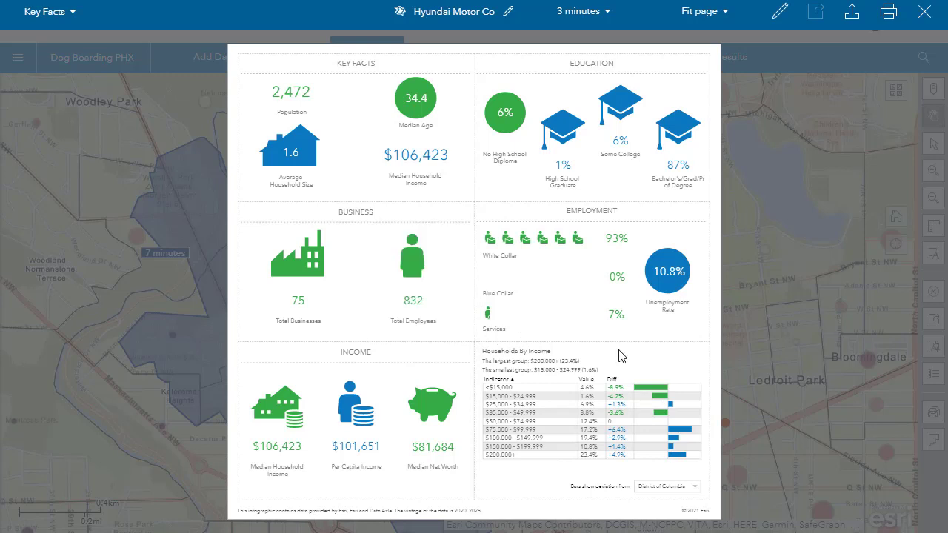
pyautogui.click(428, 314)
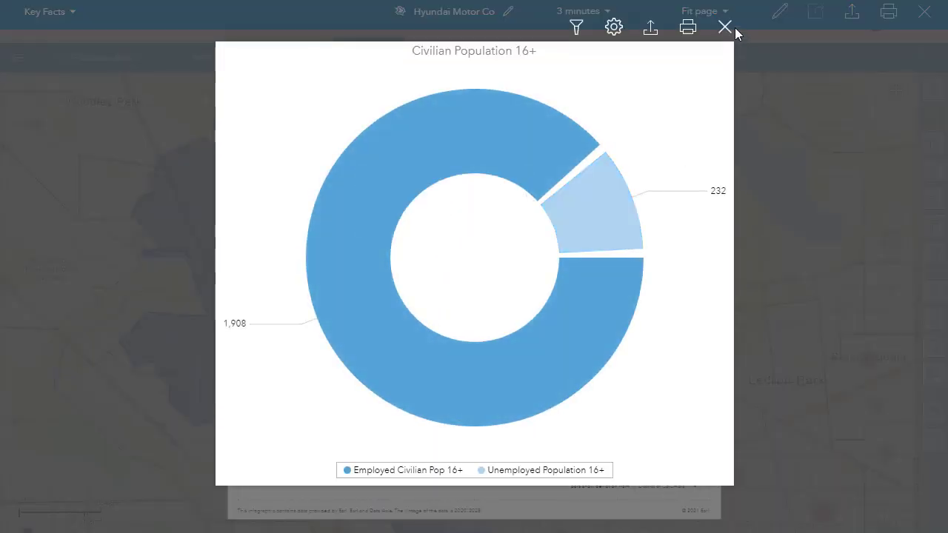
pyautogui.click(612, 29)
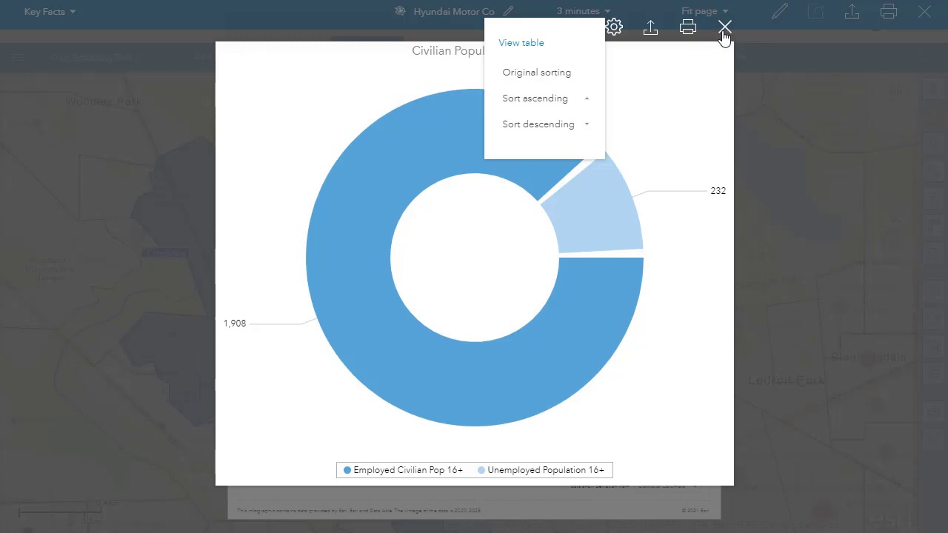
pyautogui.click(723, 30)
pyautogui.press('Escape')
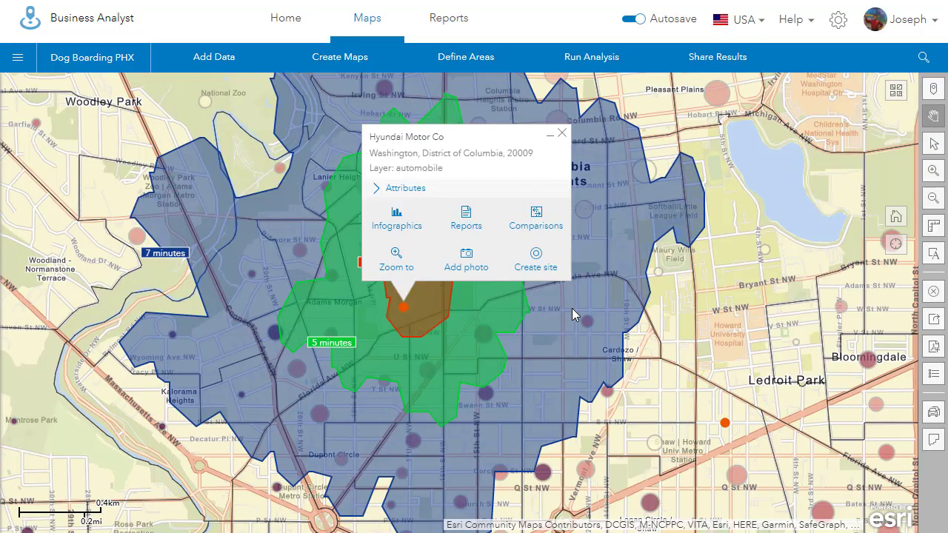
# Step: View the Population Comparison report for Hyundai Motor Co, check the project list, and return to the map
pyautogui.click(545, 220)
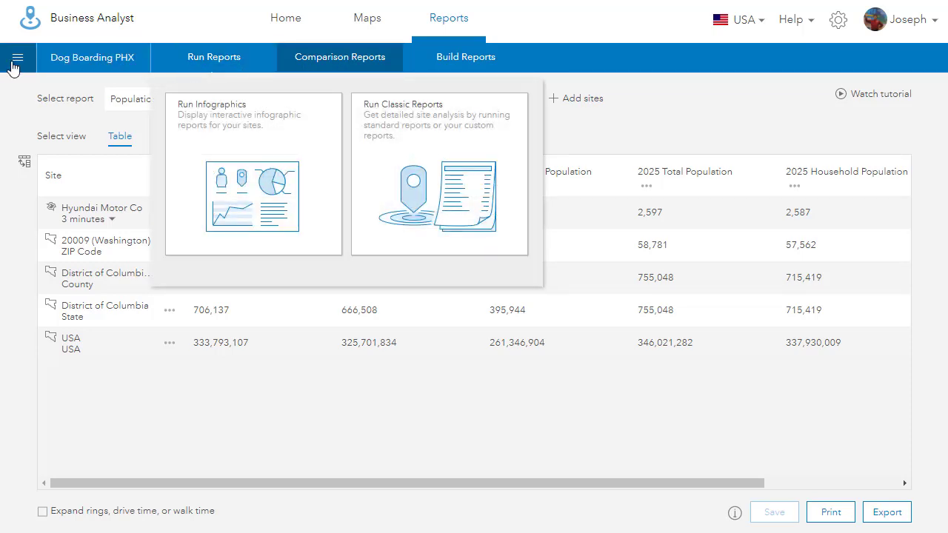
pyautogui.click(140, 134)
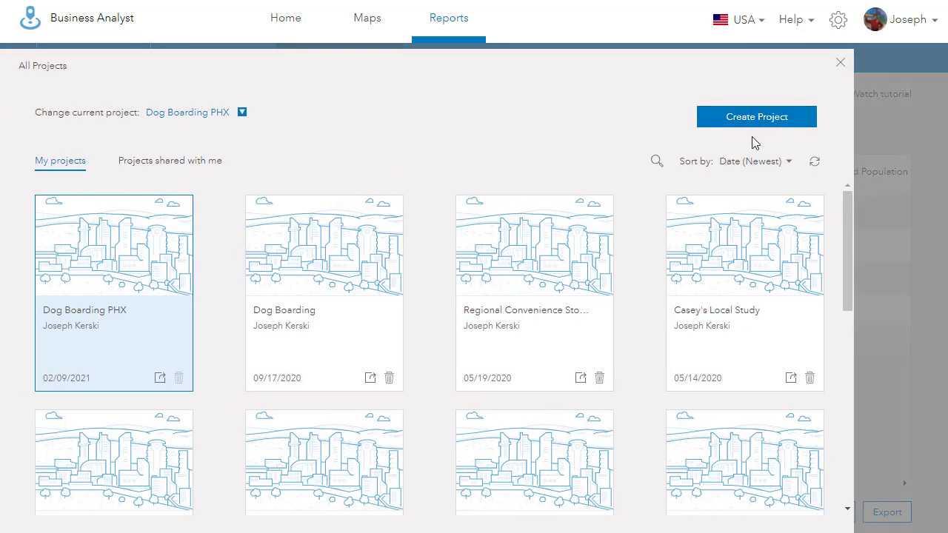
pyautogui.click(841, 64)
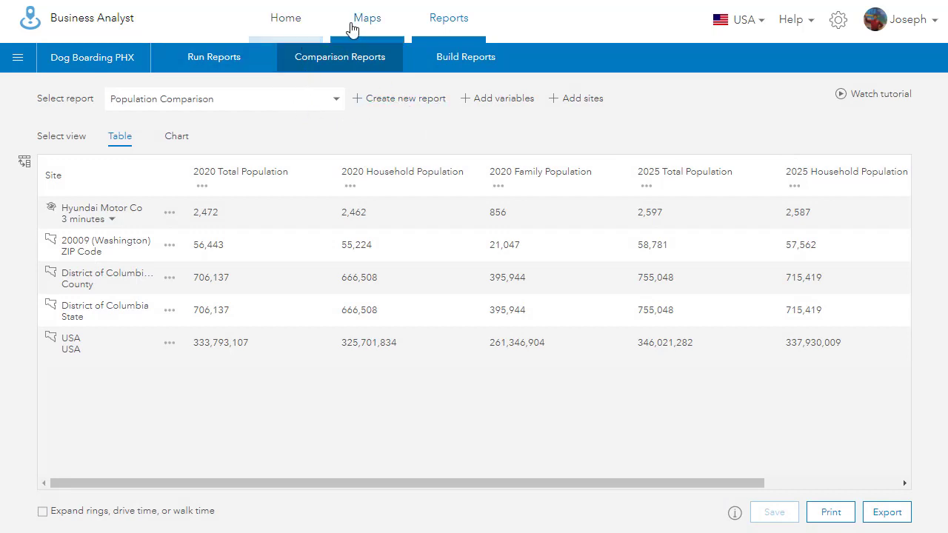
pyautogui.click(352, 24)
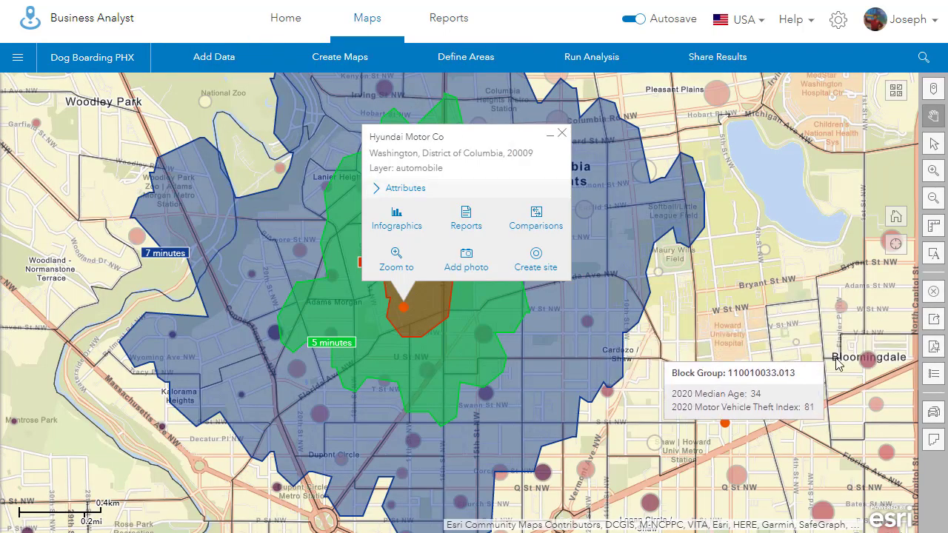
# Step: Create a site from Hyundai Motor Co with its drive-time areas and save it in a new layer named automobile Sites
pyautogui.click(535, 254)
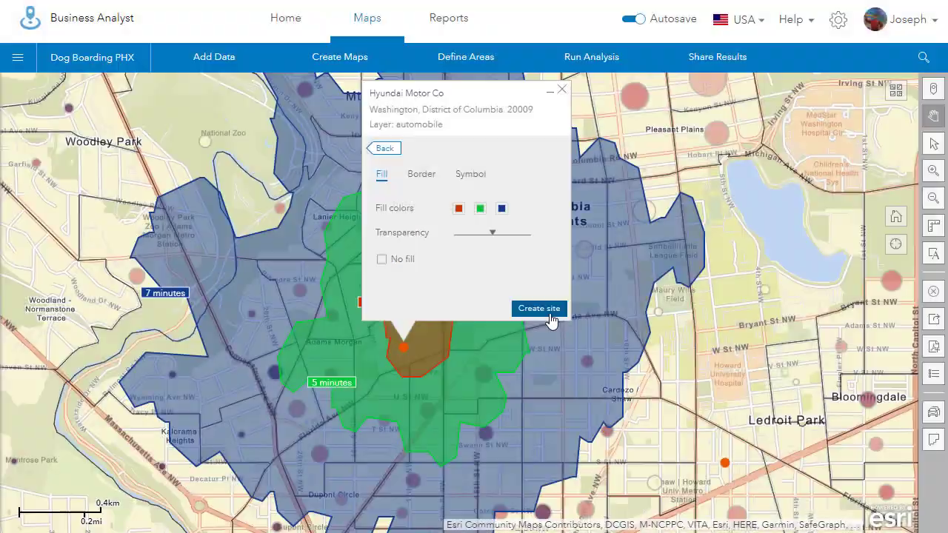
pyautogui.click(539, 308)
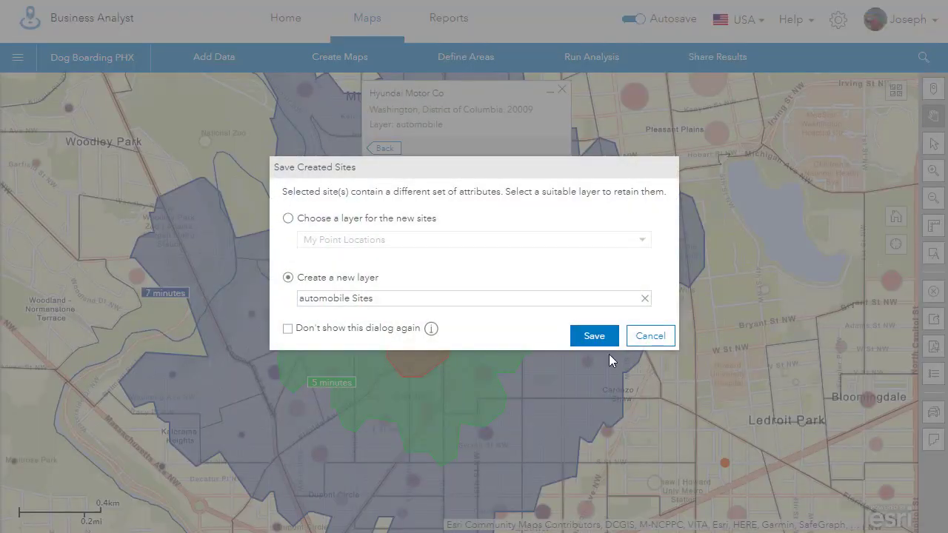
pyautogui.click(599, 333)
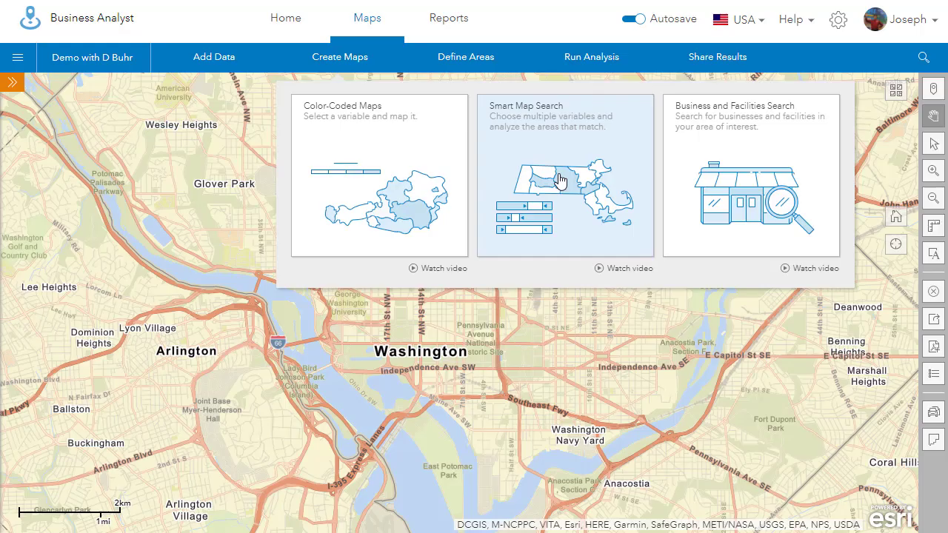
# Step: Start a Smart Map Search and browse the Health & Personal Care behavior variables, examining the tapestry segmentation and personal care products groups
pyautogui.click(559, 182)
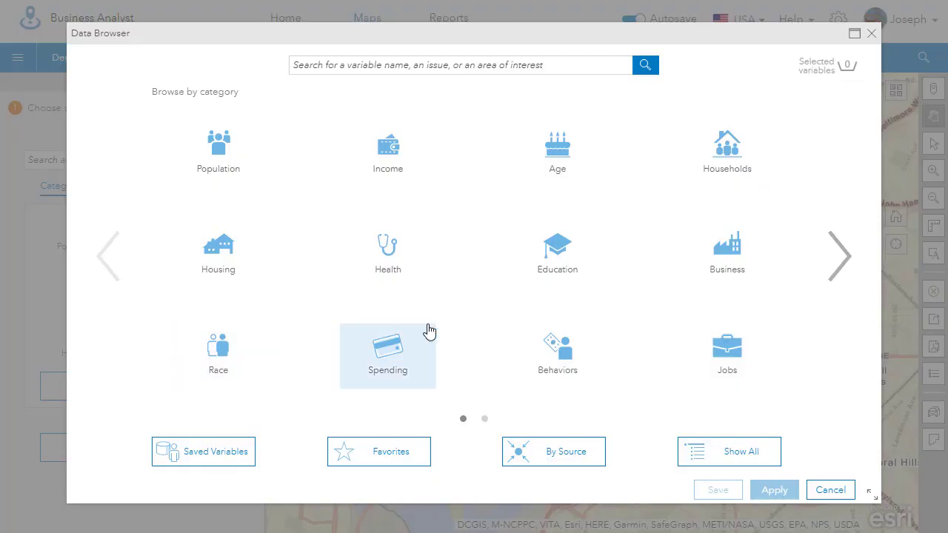
pyautogui.click(565, 358)
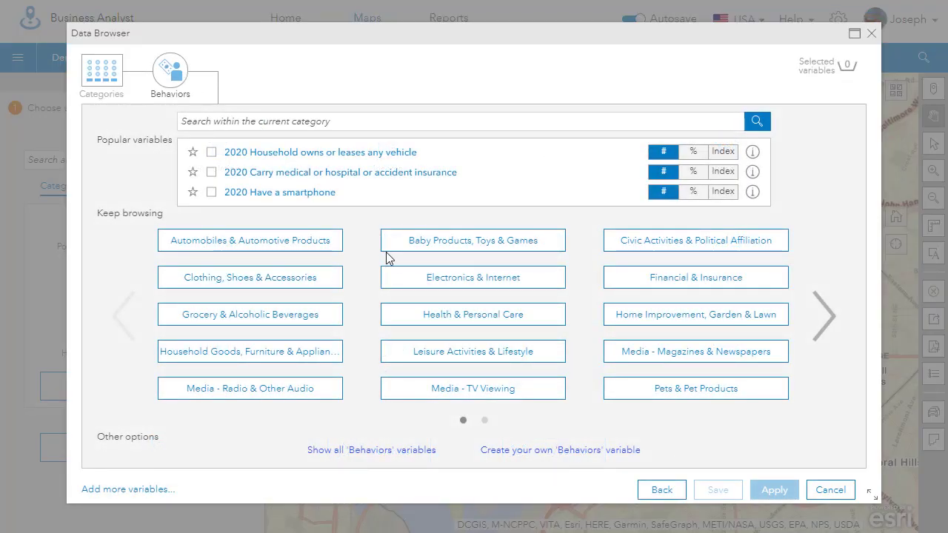
pyautogui.click(474, 316)
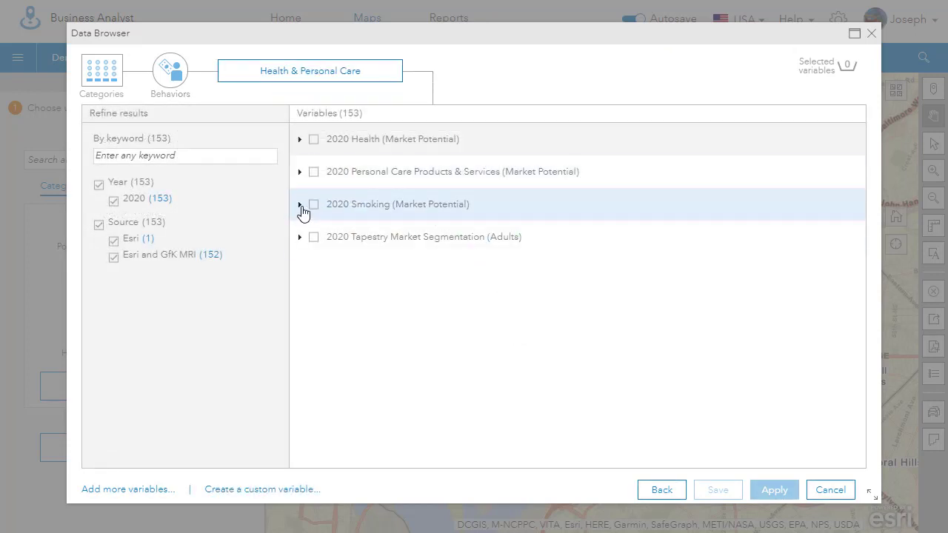
pyautogui.click(298, 239)
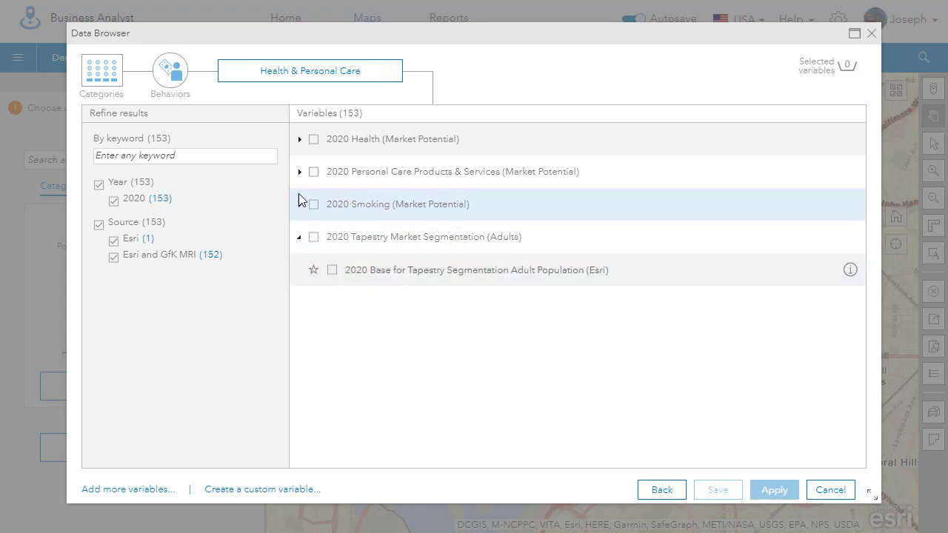
pyautogui.click(299, 171)
pyautogui.scroll(-2, 543, 317)
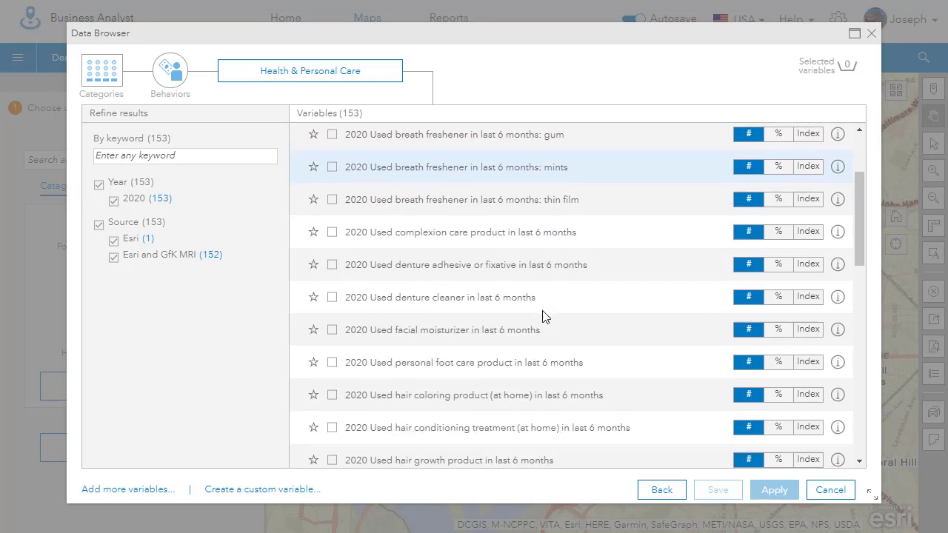
pyautogui.scroll(-9, 585, 326)
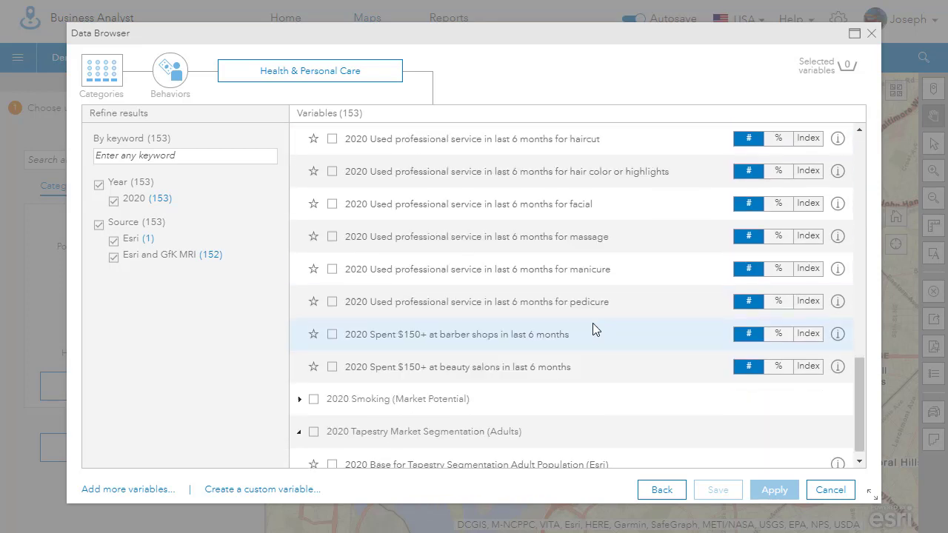
pyautogui.scroll(-1, 593, 324)
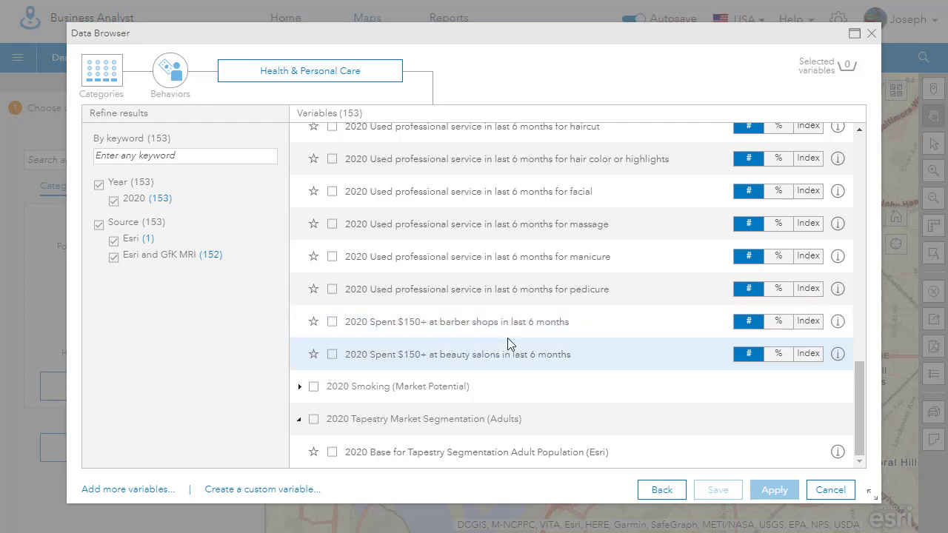
pyautogui.scroll(12, 508, 341)
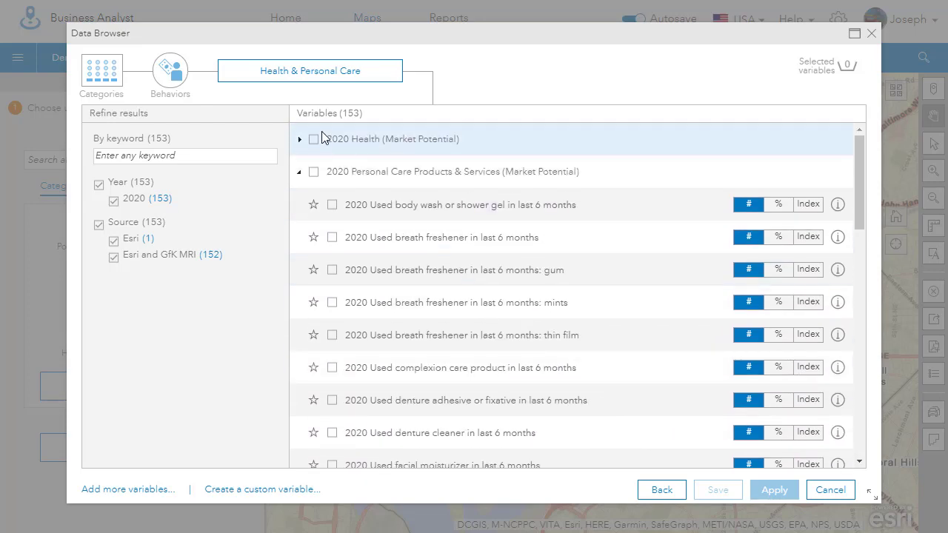
# Step: Browse the Leisure Activities & Lifestyle behavior variables and examine the 2020 Books & Cards (Market Potential) group
pyautogui.click(168, 75)
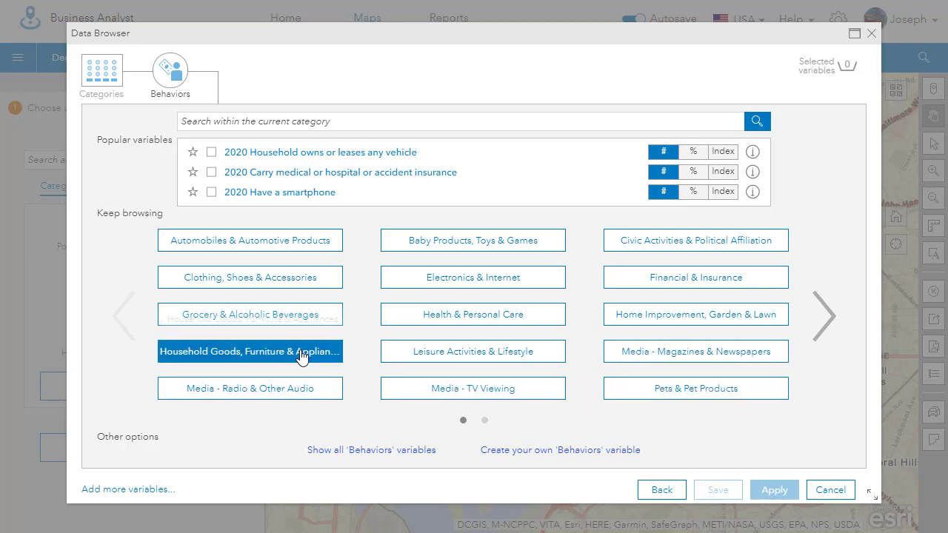
pyautogui.click(454, 353)
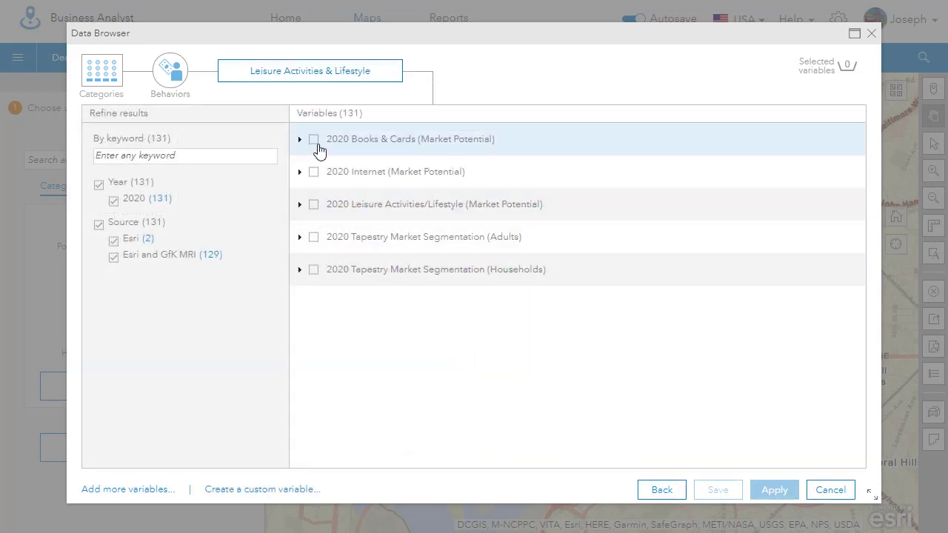
pyautogui.click(299, 141)
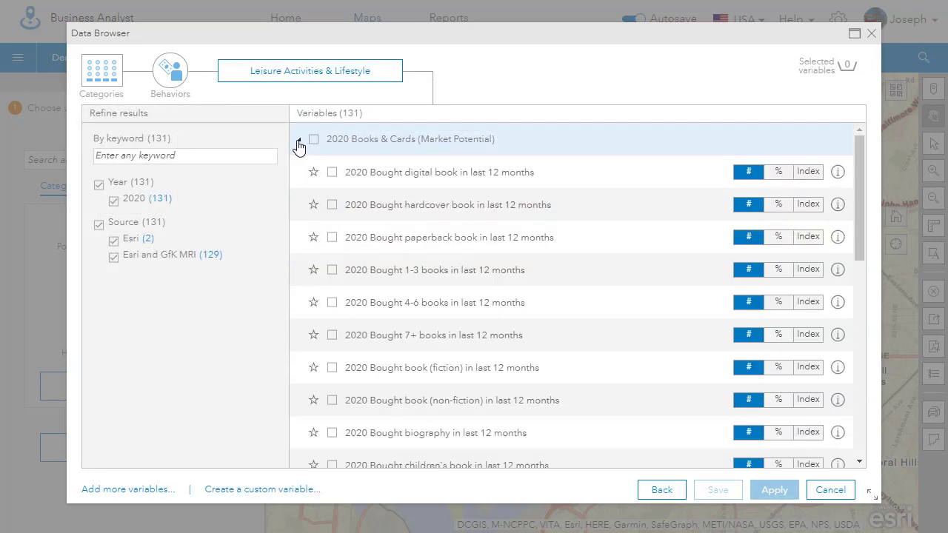
pyautogui.scroll(-4, 535, 306)
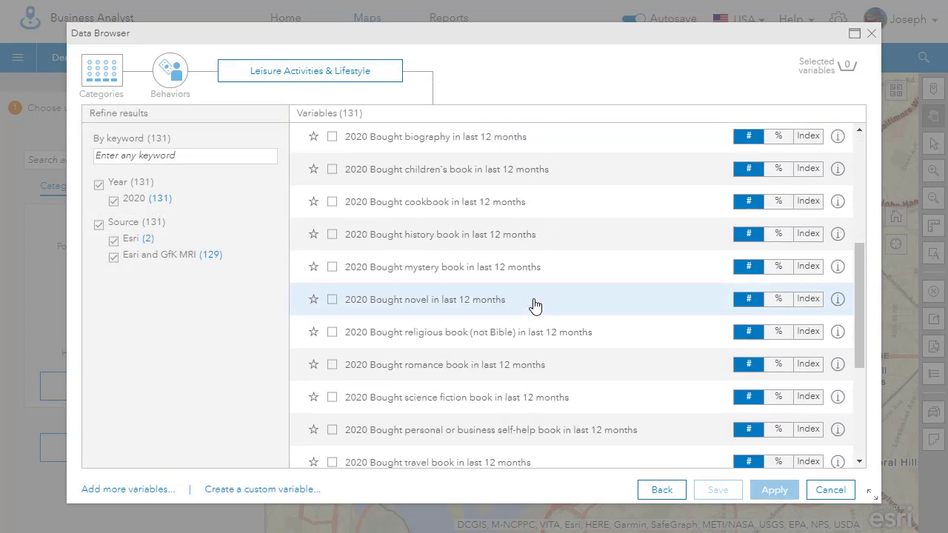
pyautogui.scroll(-3, 536, 306)
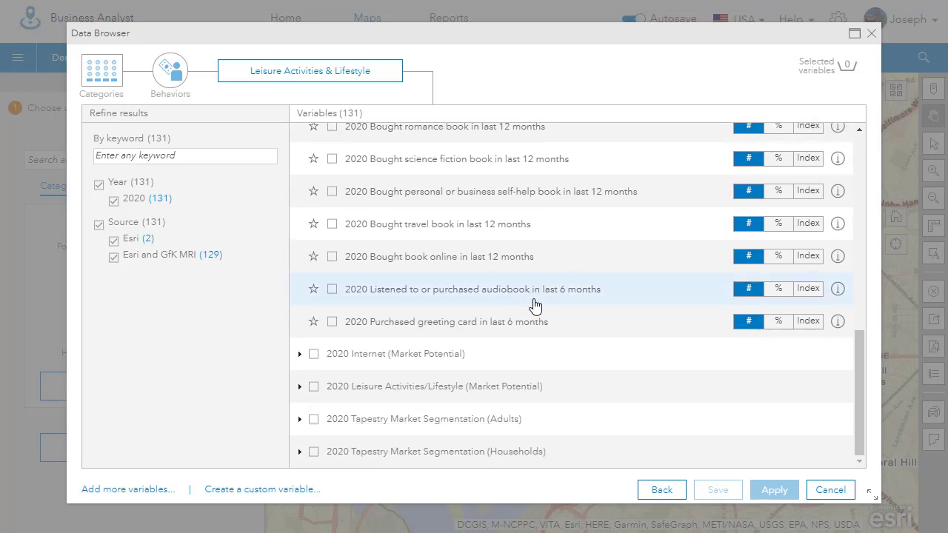
pyautogui.scroll(7, 535, 306)
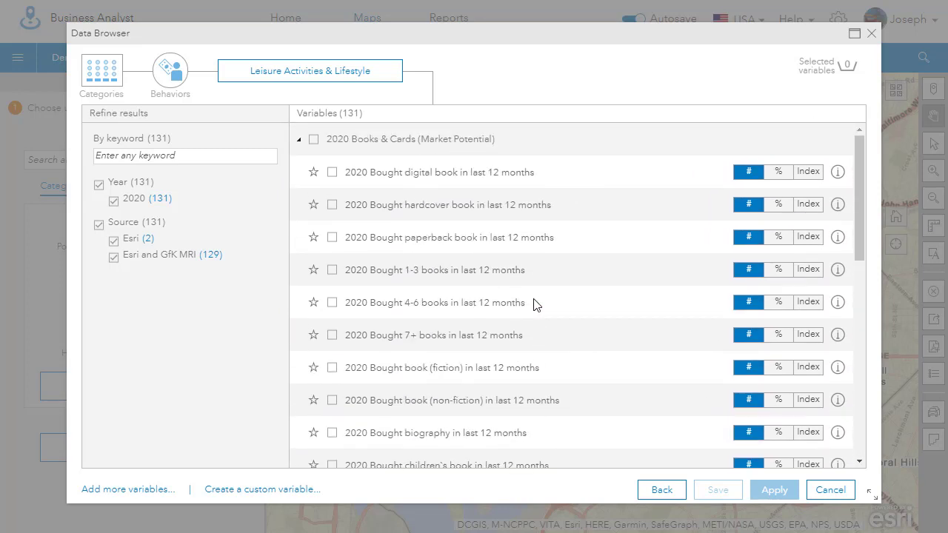
# Step: Select the 2020 Bought 1-3 books in last 12 months variable, expressed as an index
pyautogui.click(808, 269)
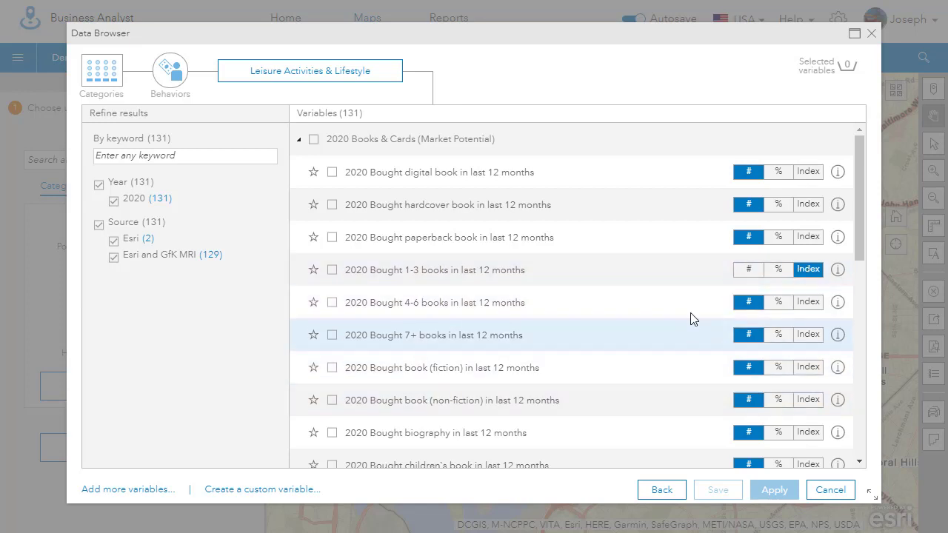
pyautogui.click(693, 271)
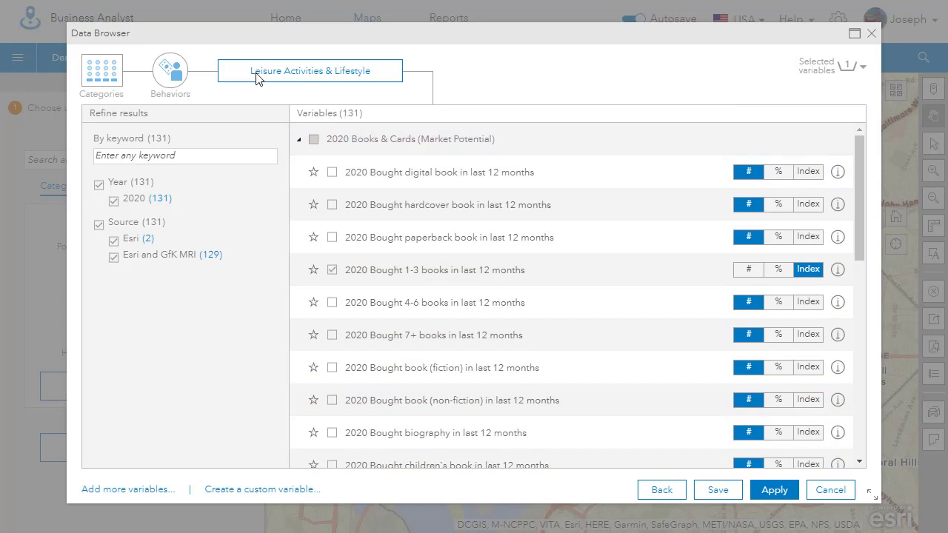
# Step: Return to the Behaviors category, review the Health & Personal Care variables down to the tapestry segmentation group, and close the data browser
pyautogui.click(177, 74)
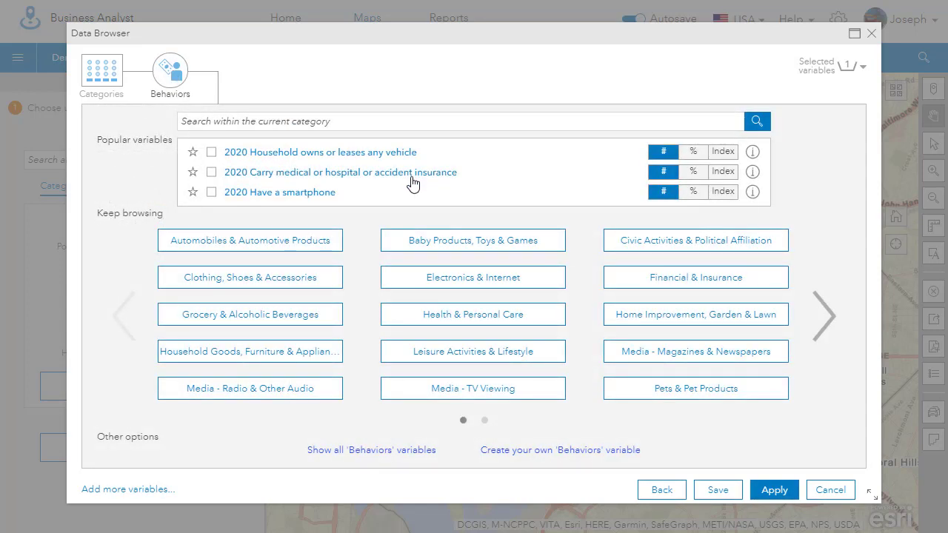
pyautogui.click(686, 252)
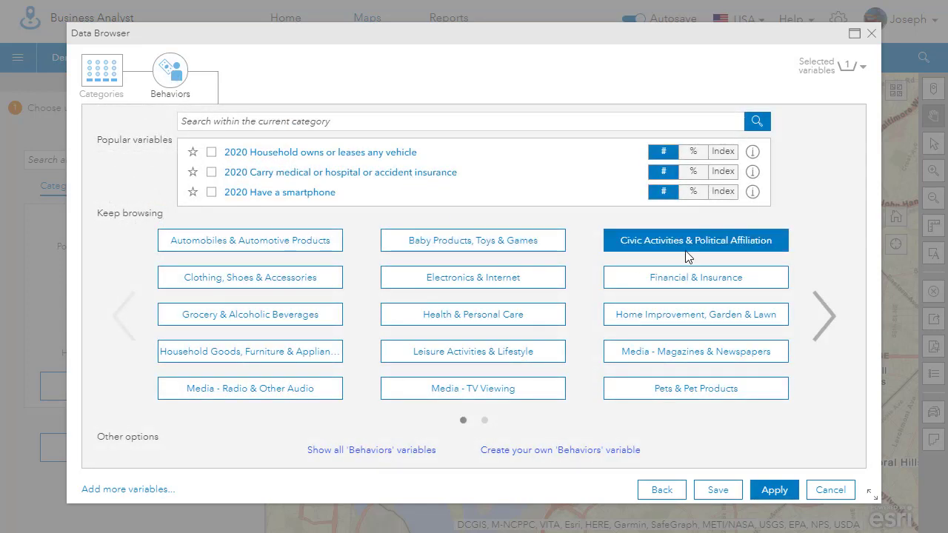
pyautogui.click(515, 317)
pyautogui.scroll(-5, 457, 233)
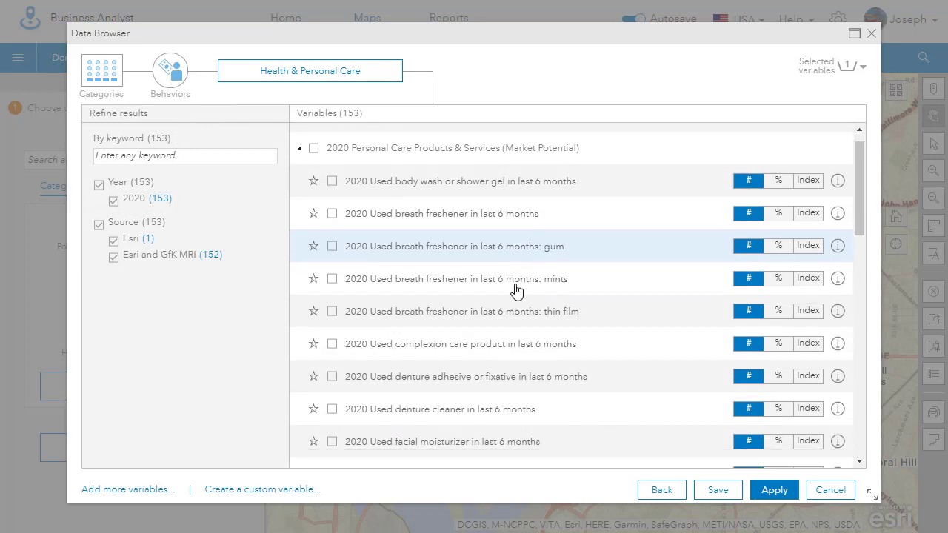
pyautogui.scroll(-8, 517, 290)
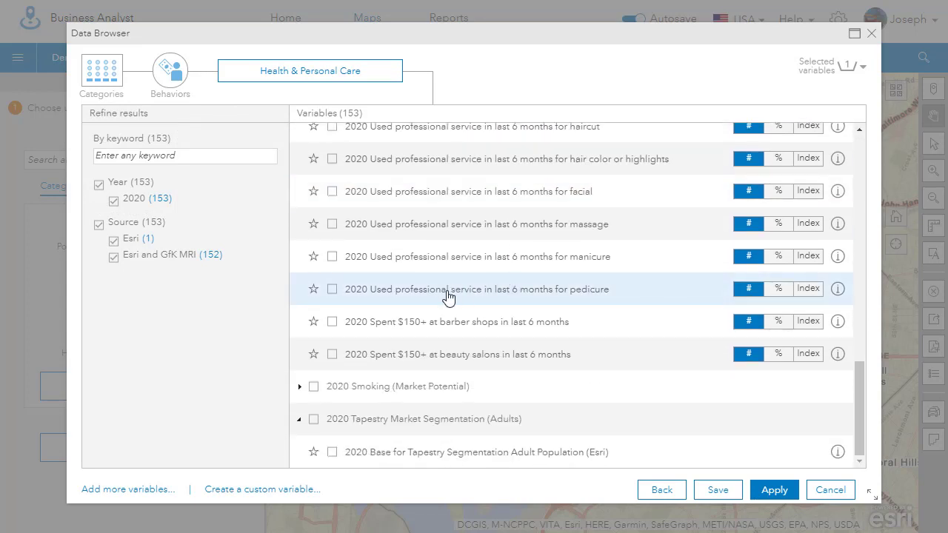
pyautogui.click(825, 490)
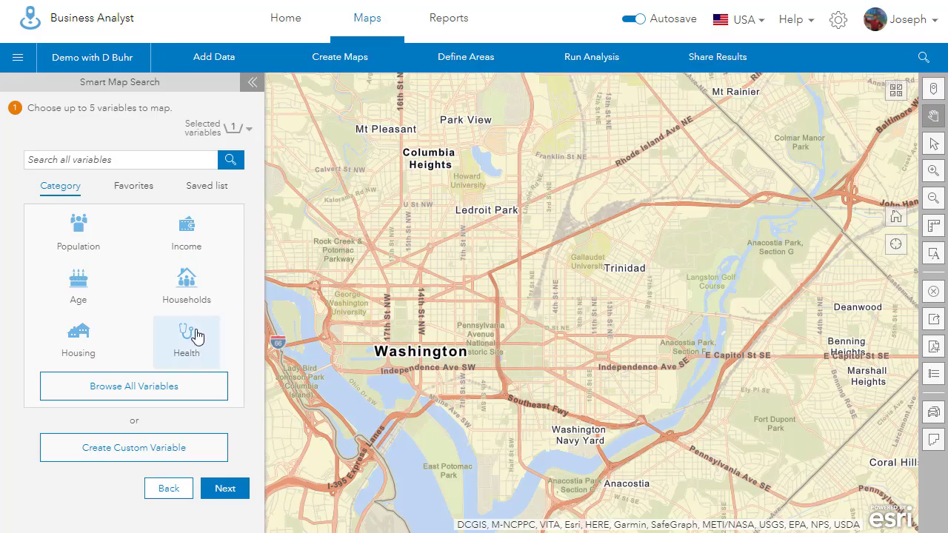
# Step: Browse all variables again and examine the 2020 Groceries (Market Potential) group under the Grocery & Alcoholic Beverages behaviors
pyautogui.click(130, 388)
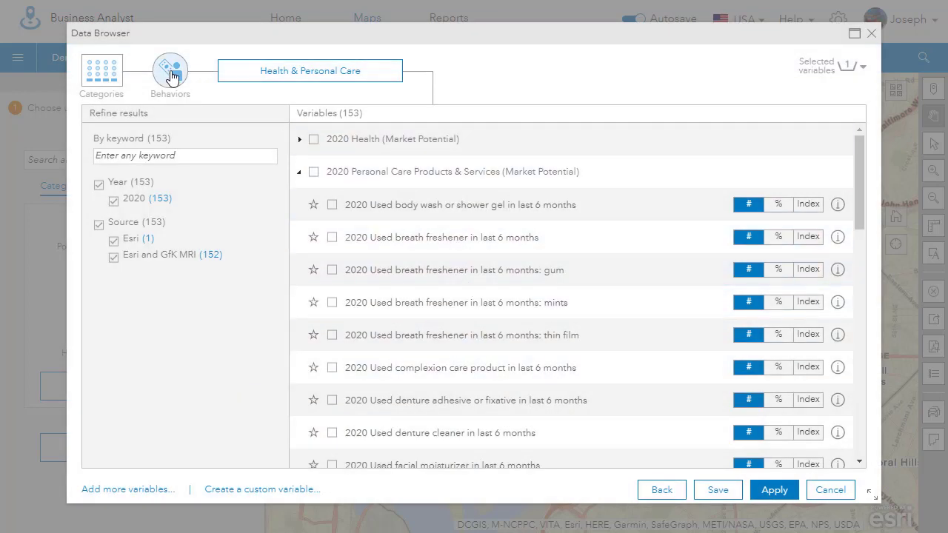
pyautogui.click(171, 74)
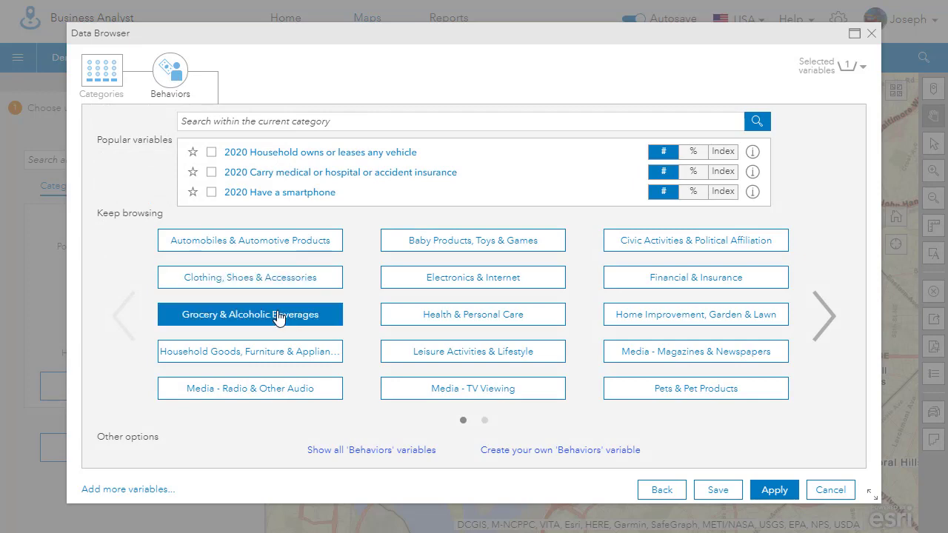
pyautogui.click(278, 319)
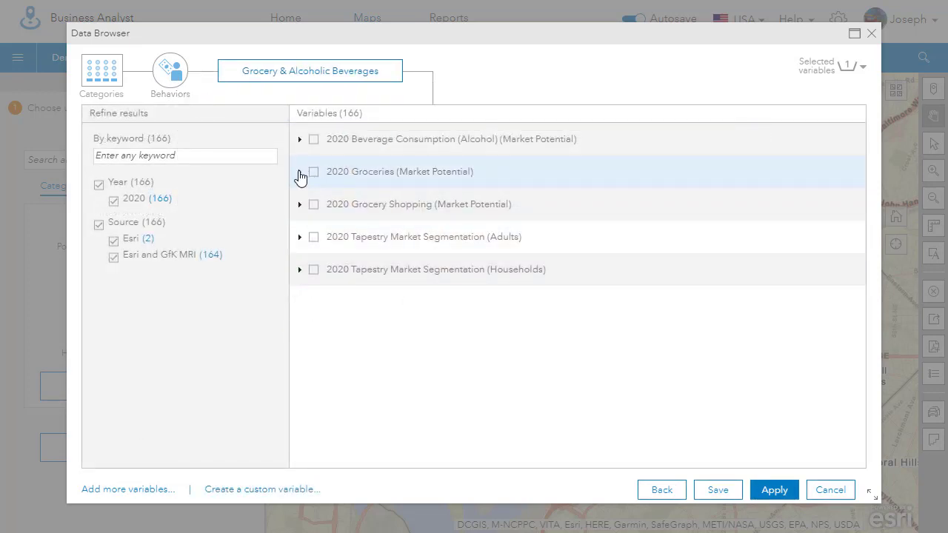
pyautogui.click(299, 172)
pyautogui.scroll(-1, 552, 352)
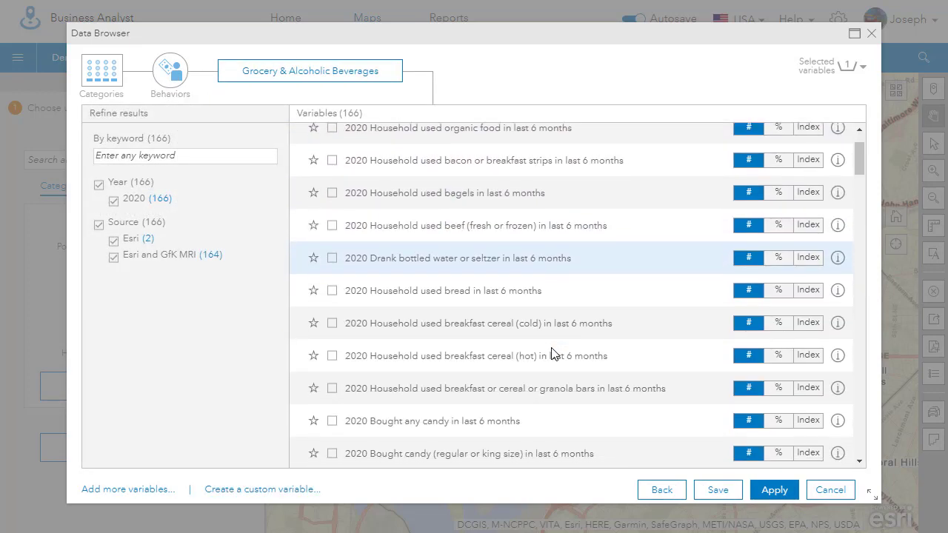
pyautogui.scroll(-10, 551, 352)
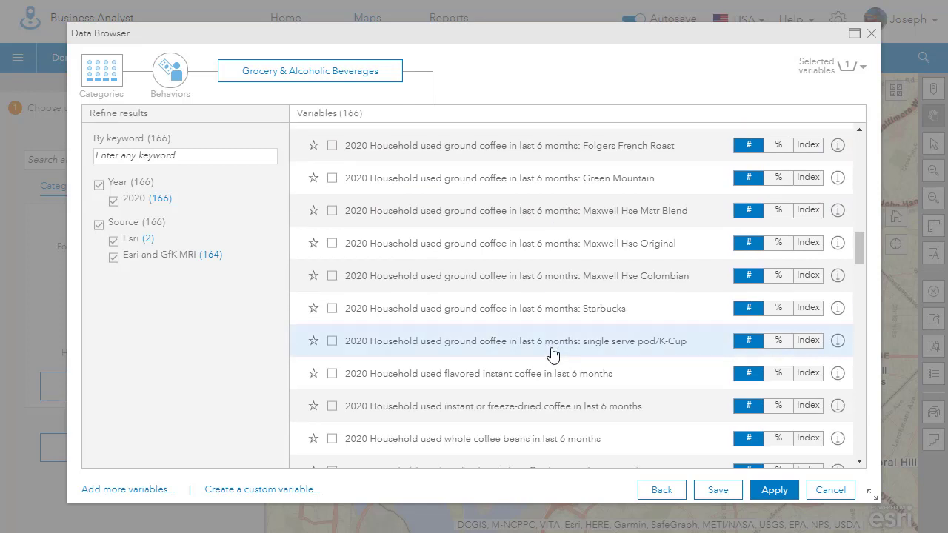
pyautogui.scroll(1, 552, 353)
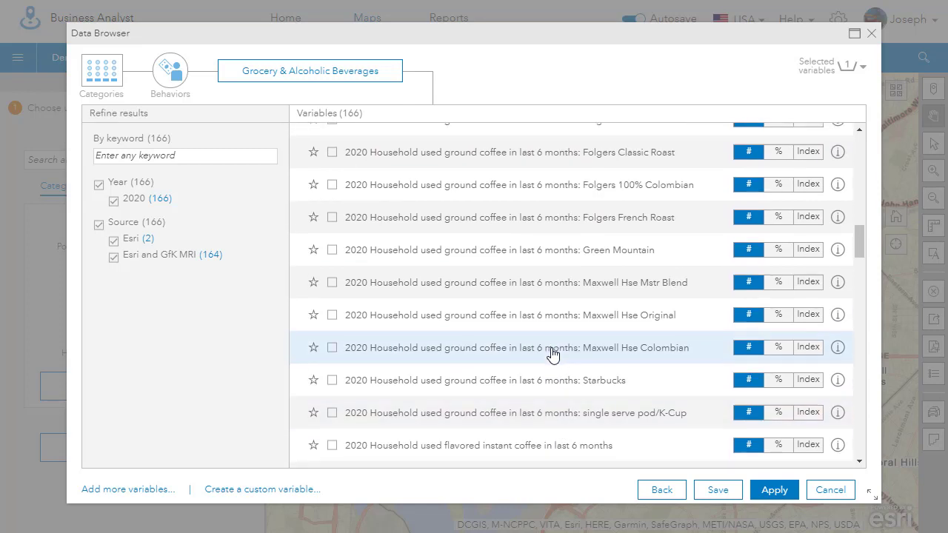
pyautogui.scroll(-2, 551, 353)
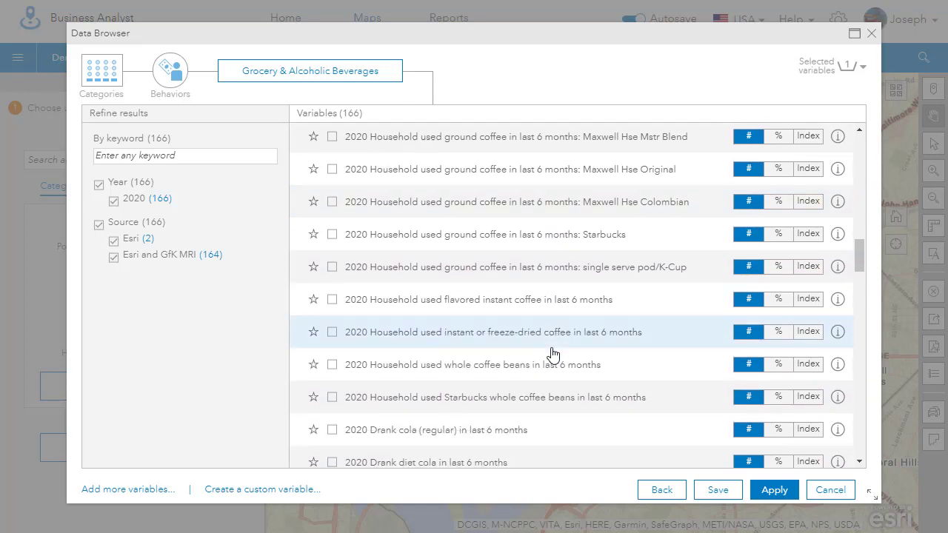
pyautogui.scroll(-4, 552, 353)
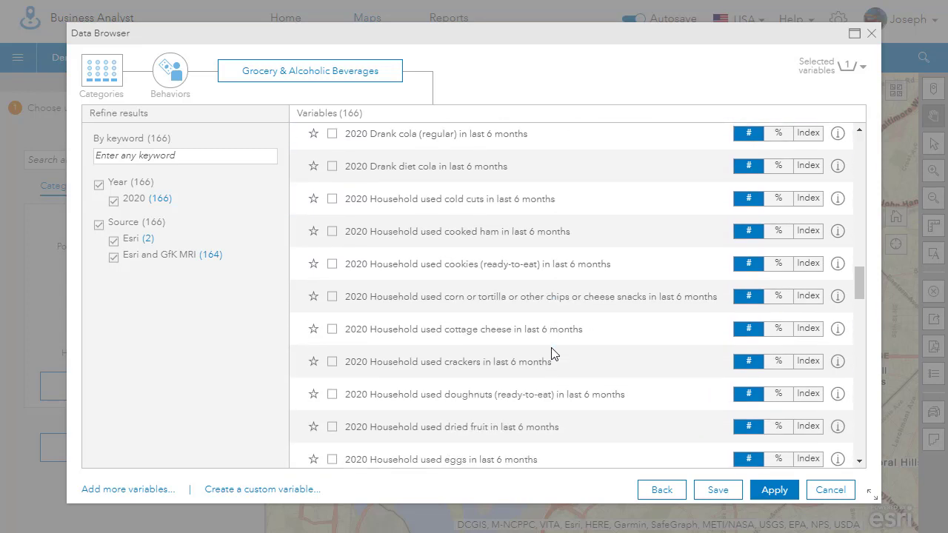
pyautogui.scroll(-1, 552, 354)
pyautogui.scroll(-2, 552, 353)
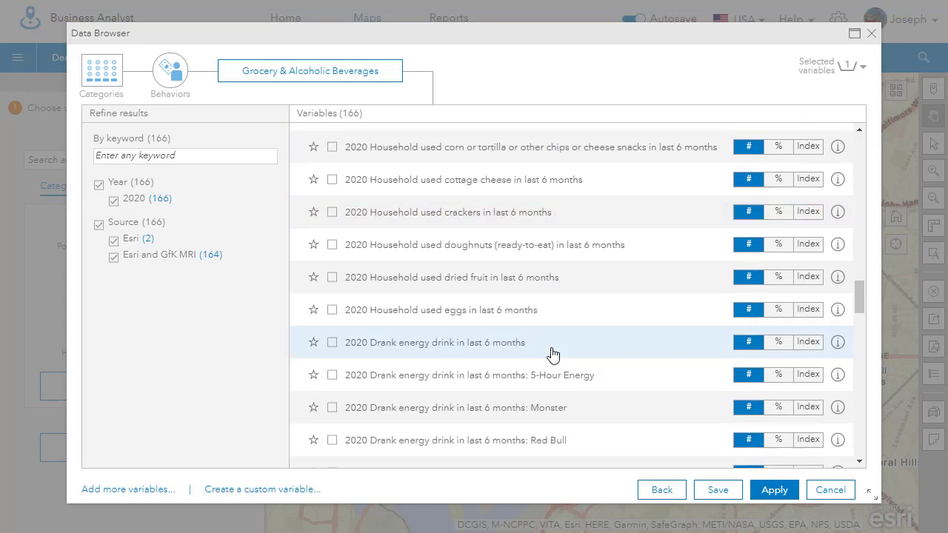
pyautogui.scroll(-2, 552, 353)
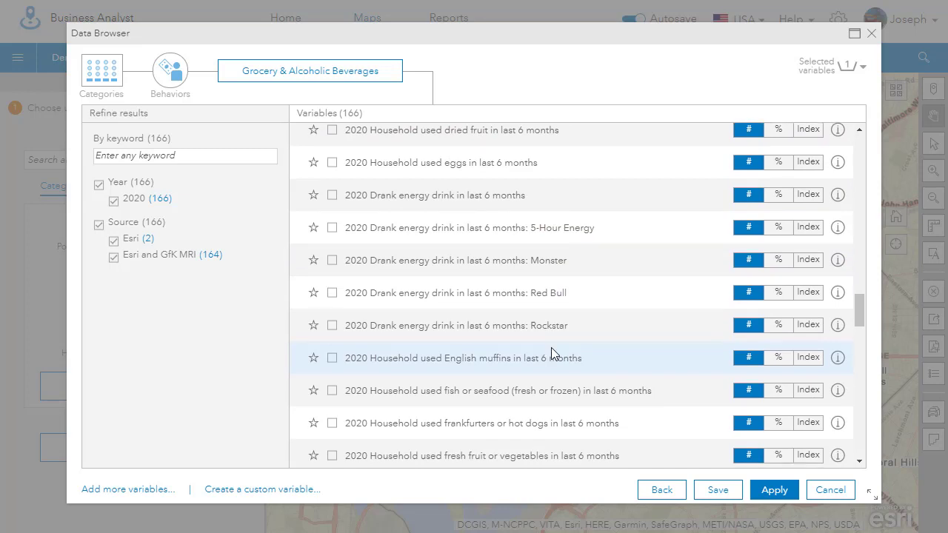
pyautogui.scroll(-2, 552, 354)
pyautogui.scroll(-2, 552, 353)
pyautogui.scroll(-2, 552, 354)
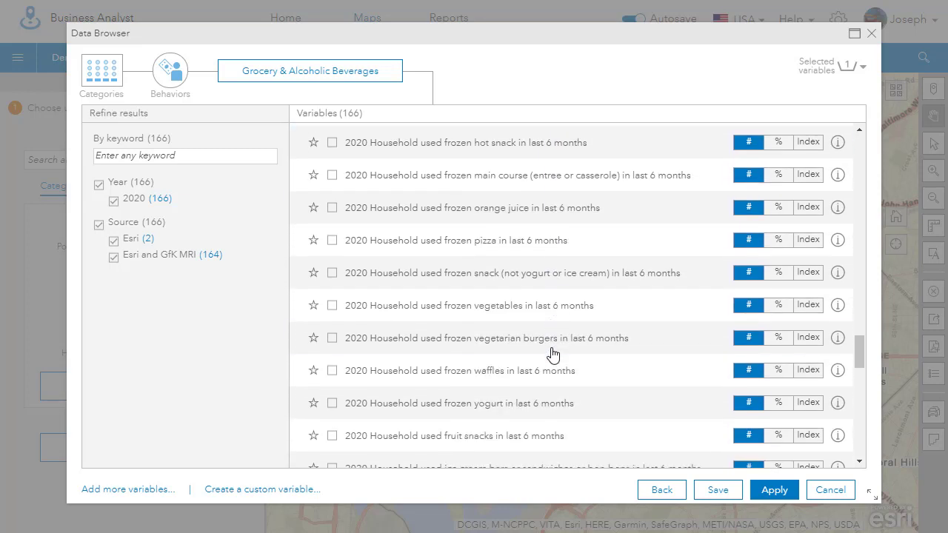
pyautogui.scroll(-2, 551, 353)
pyautogui.scroll(-2, 552, 353)
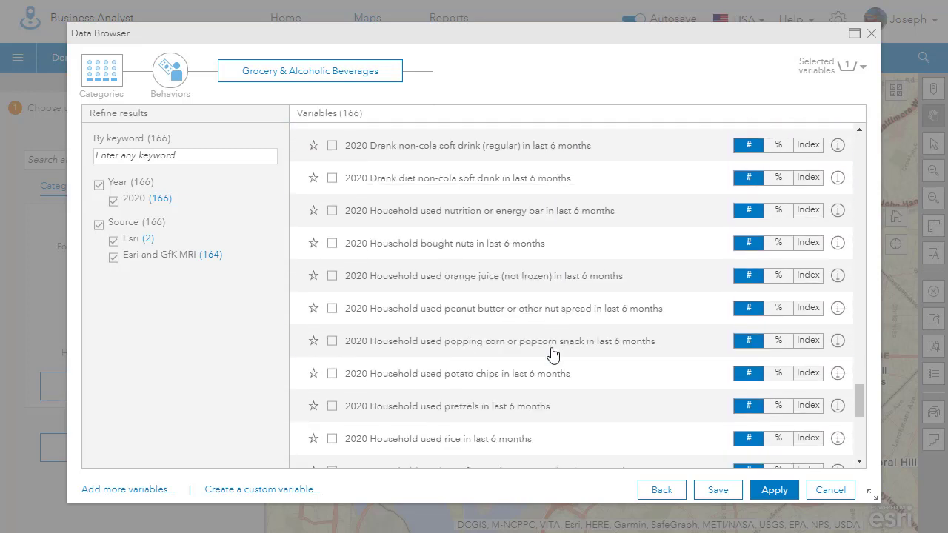
pyautogui.scroll(-2, 552, 353)
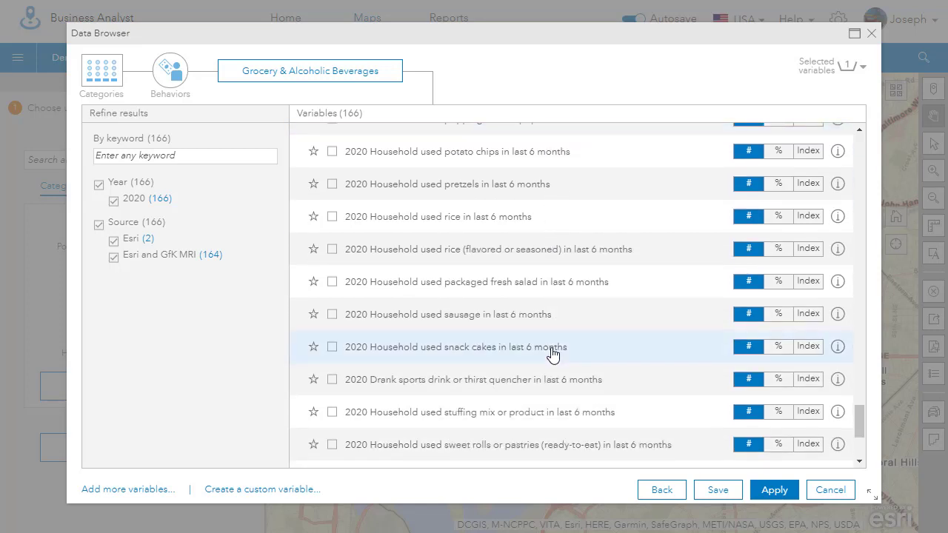
pyautogui.scroll(-2, 552, 353)
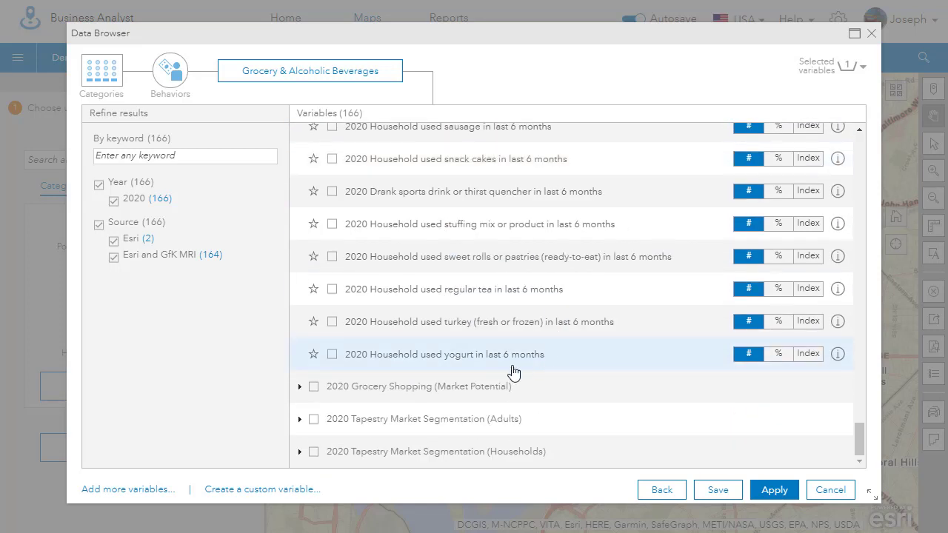
# Step: Examine the 2020 Grocery Shopping (Market Potential) variables on food store spending and the stores shopped at
pyautogui.click(300, 387)
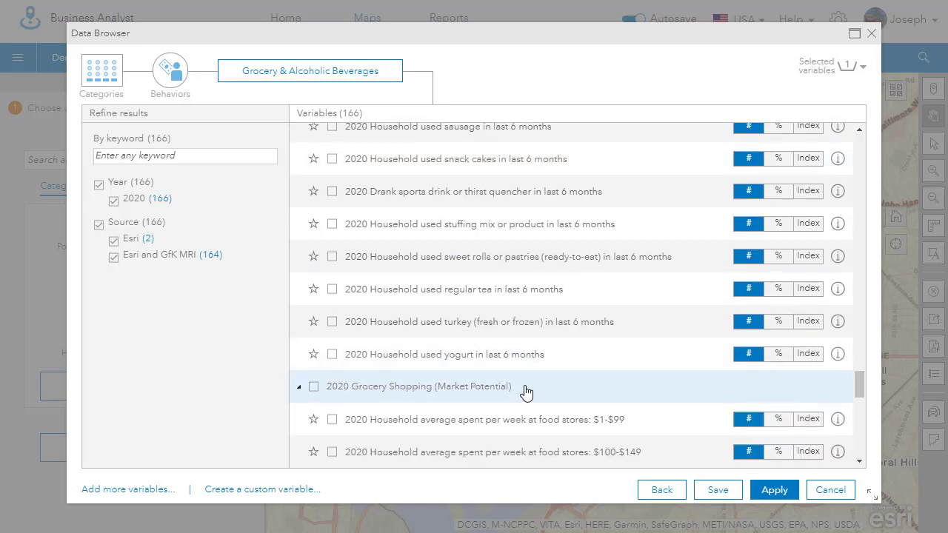
pyautogui.scroll(-2, 523, 355)
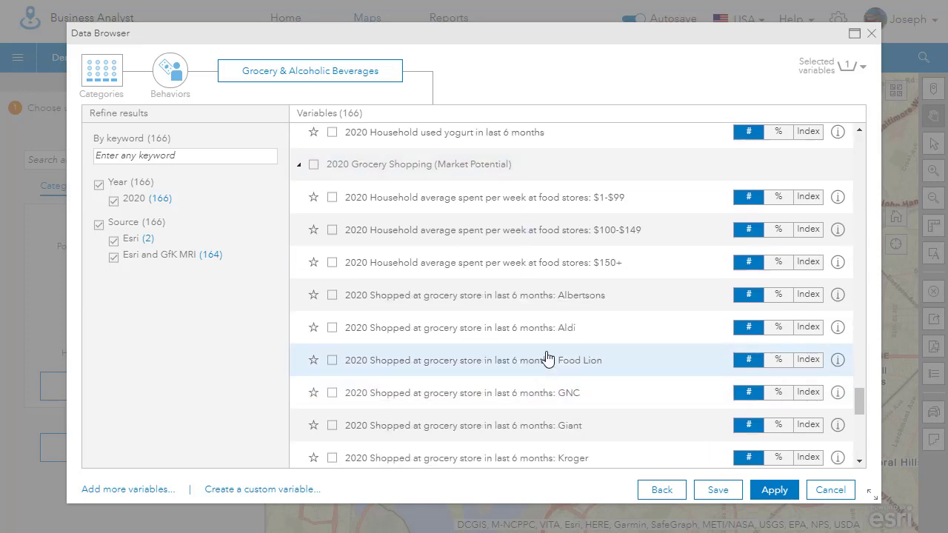
pyautogui.scroll(-3, 535, 374)
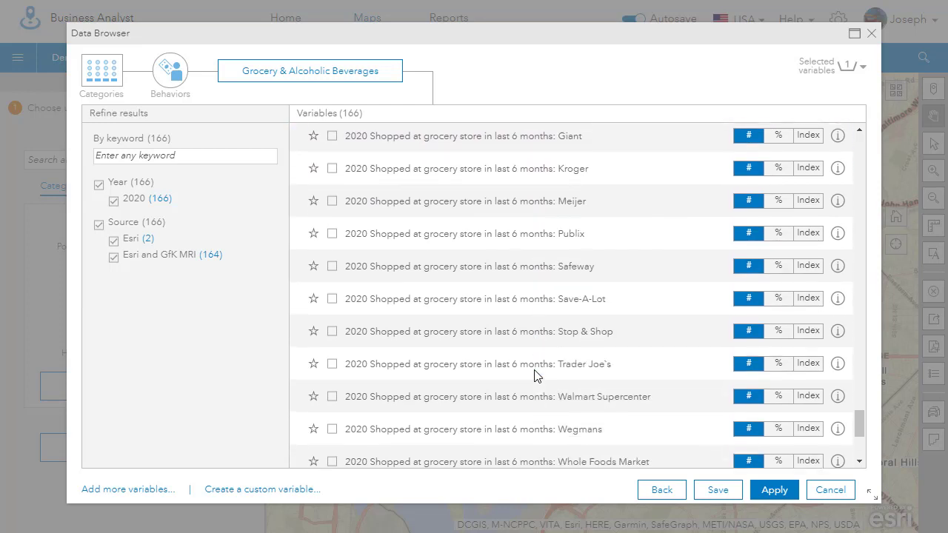
pyautogui.scroll(-3, 534, 375)
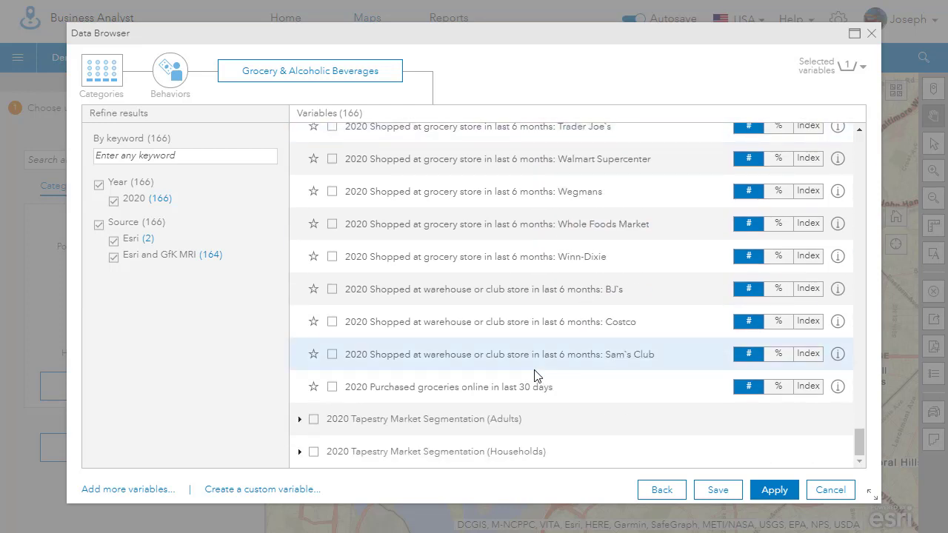
# Step: Examine the 2020 Tapestry Market Segmentation (Adults) group among the grocery behaviors and return to the overview of all categories
pyautogui.click(300, 421)
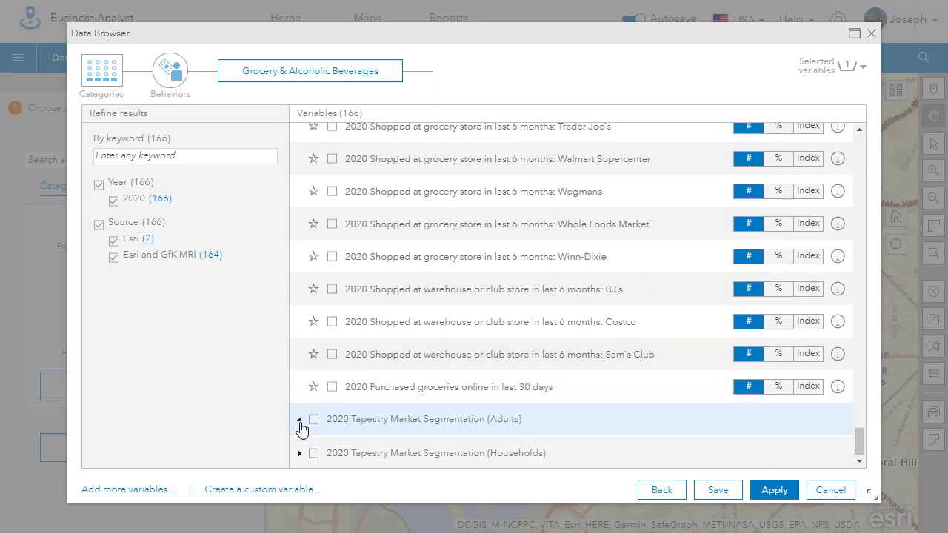
pyautogui.scroll(-1, 508, 329)
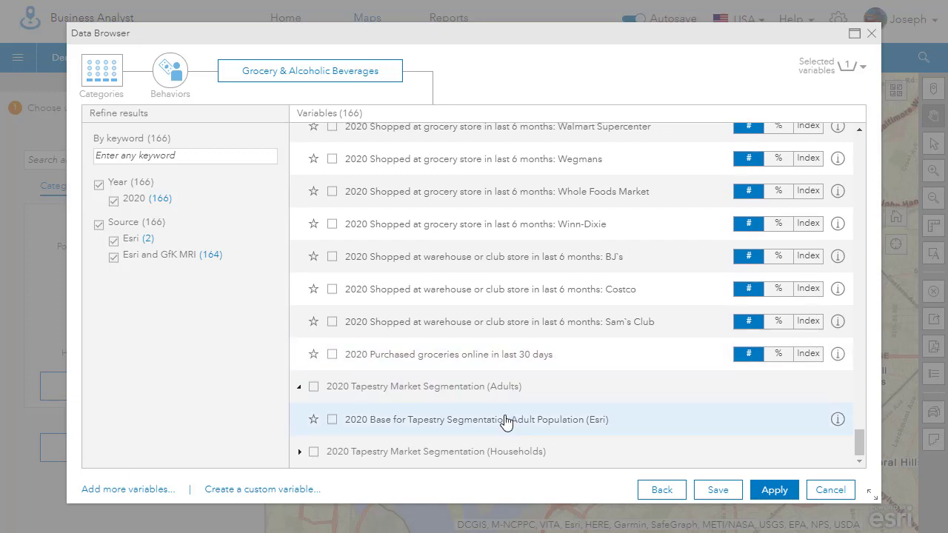
pyautogui.scroll(10, 508, 333)
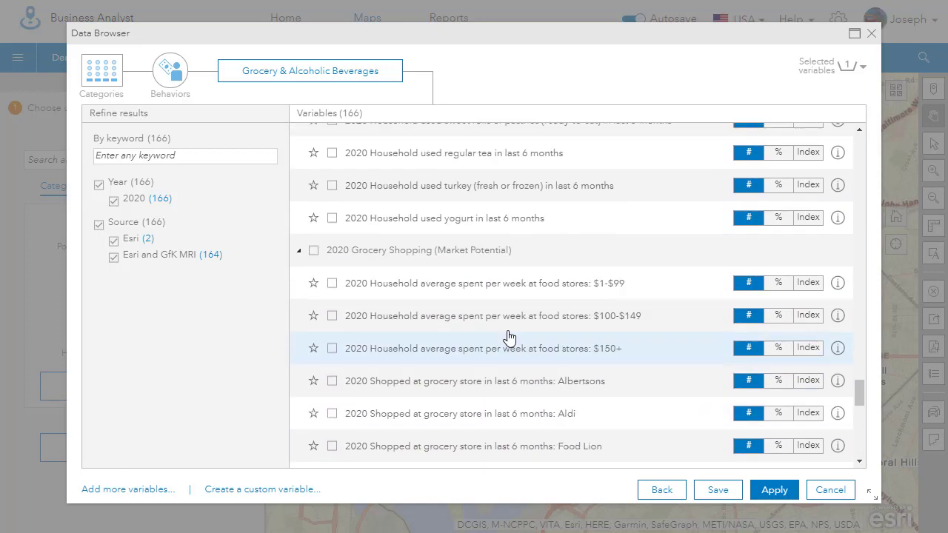
pyautogui.scroll(15, 508, 331)
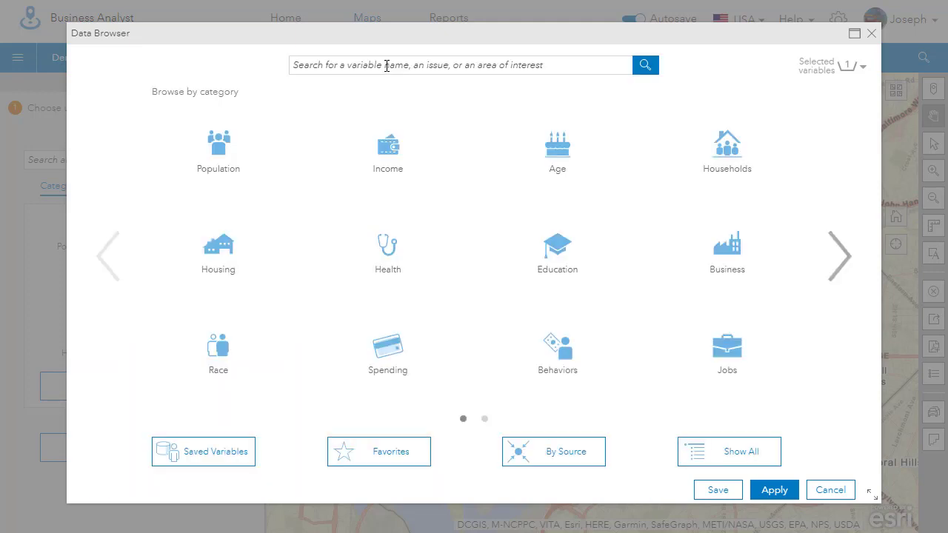
# Step: Search all variables for tapestry and examine the 2020 Tapestry Market Segmentation (Households) group
pyautogui.click(386, 66)
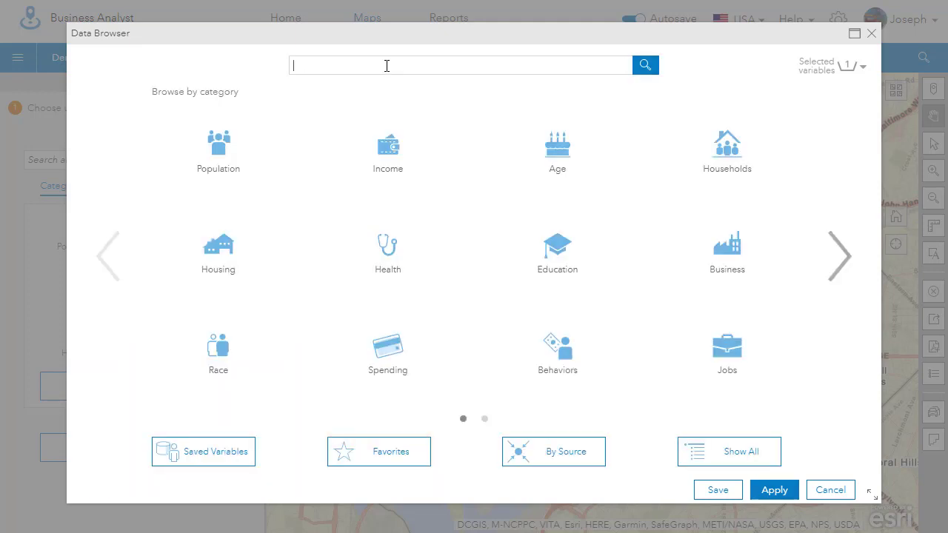
pyautogui.write('tapestry')
pyautogui.press('Return')
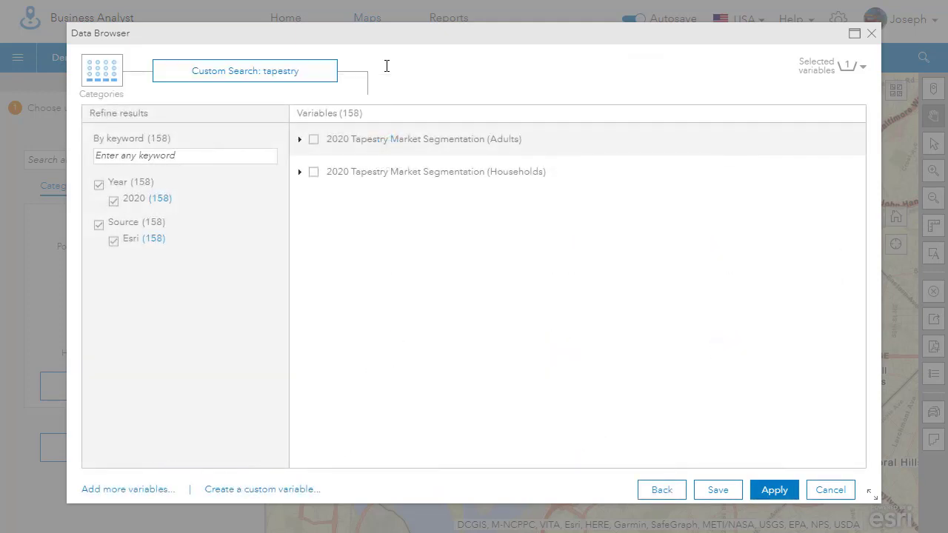
pyautogui.click(298, 173)
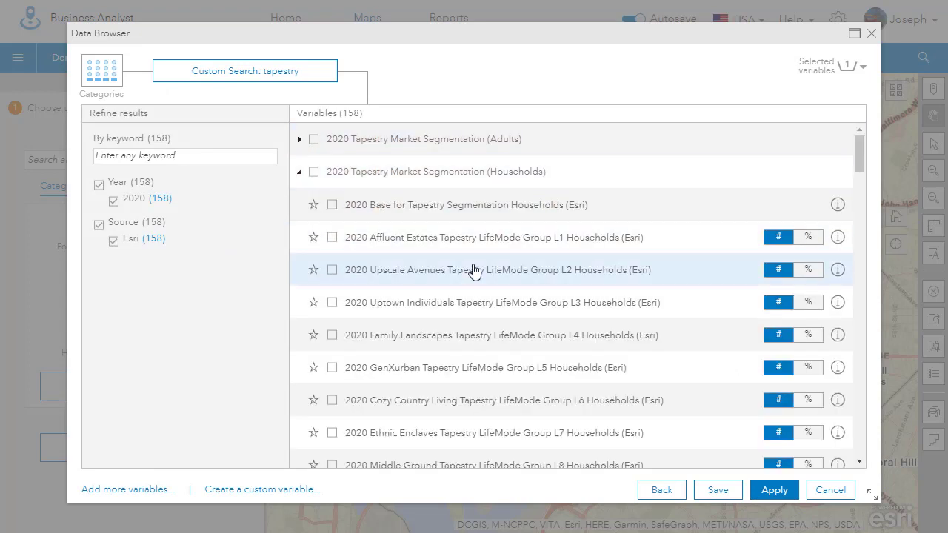
pyautogui.scroll(-15, 474, 272)
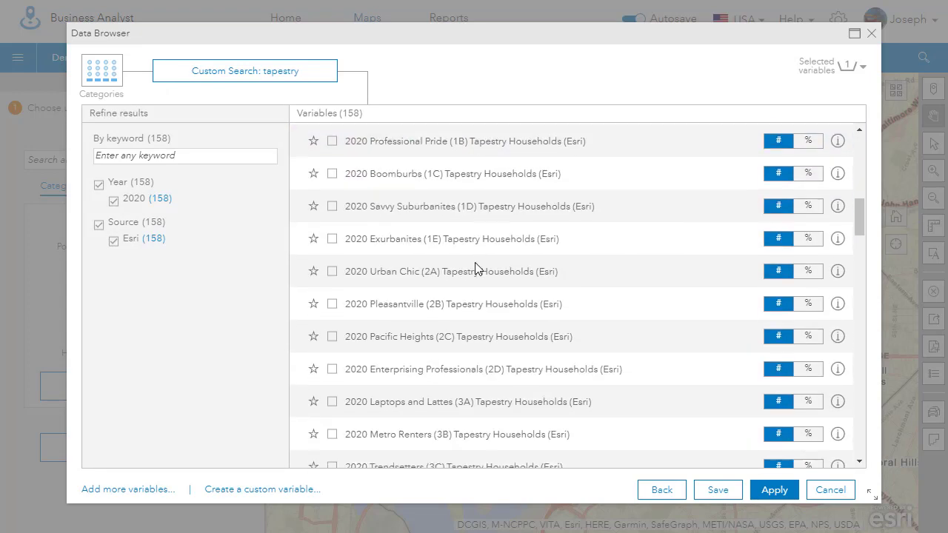
pyautogui.scroll(-3, 622, 319)
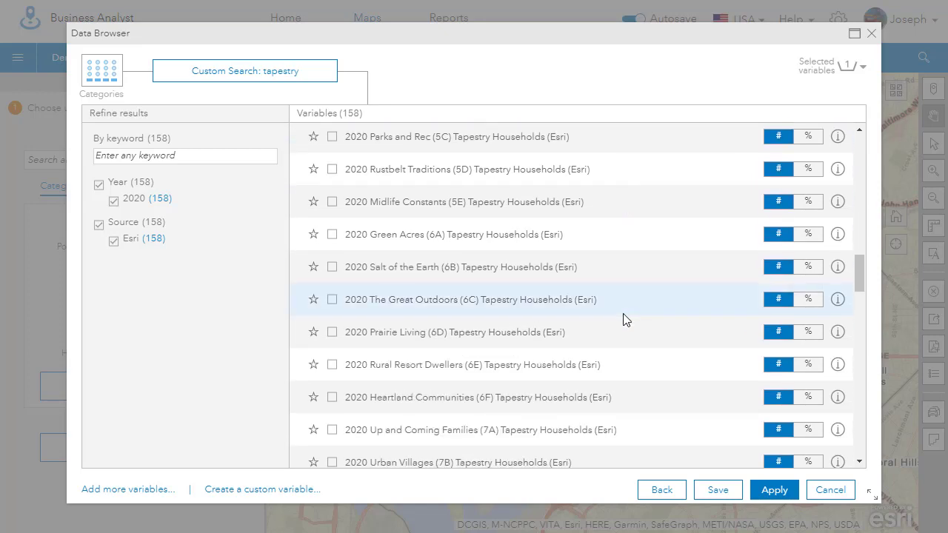
pyautogui.scroll(18, 622, 319)
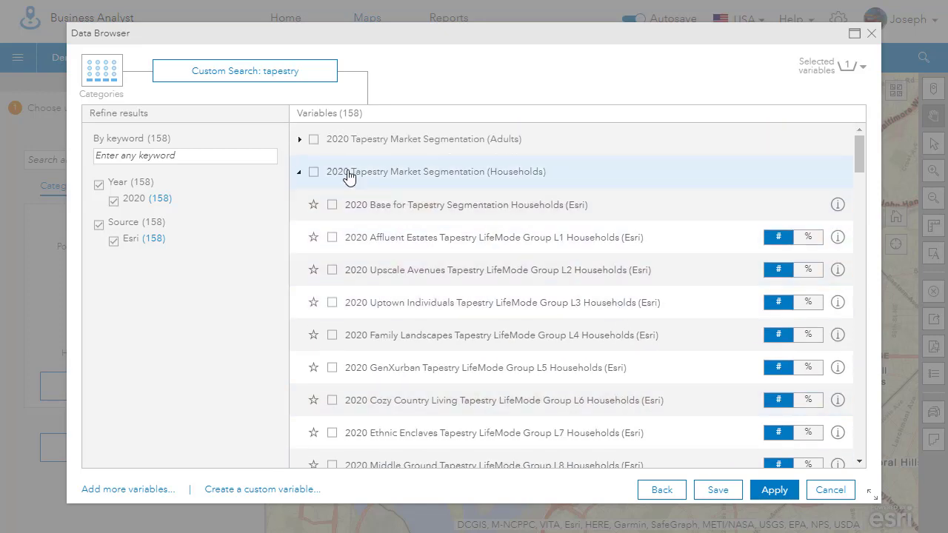
# Step: Examine the 2020 Tapestry Market Segmentation (Adults) group in the tapestry search results and return to the category overview
pyautogui.click(300, 140)
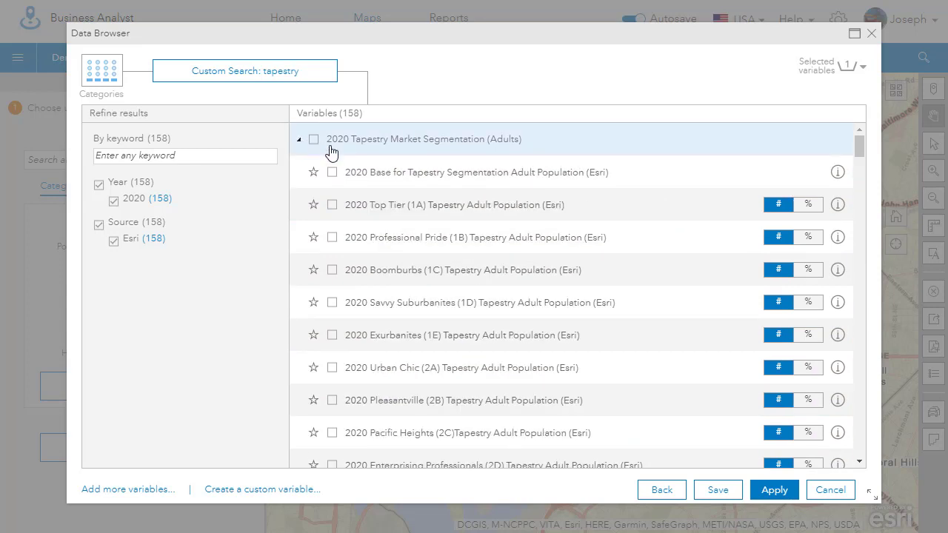
pyautogui.click(669, 490)
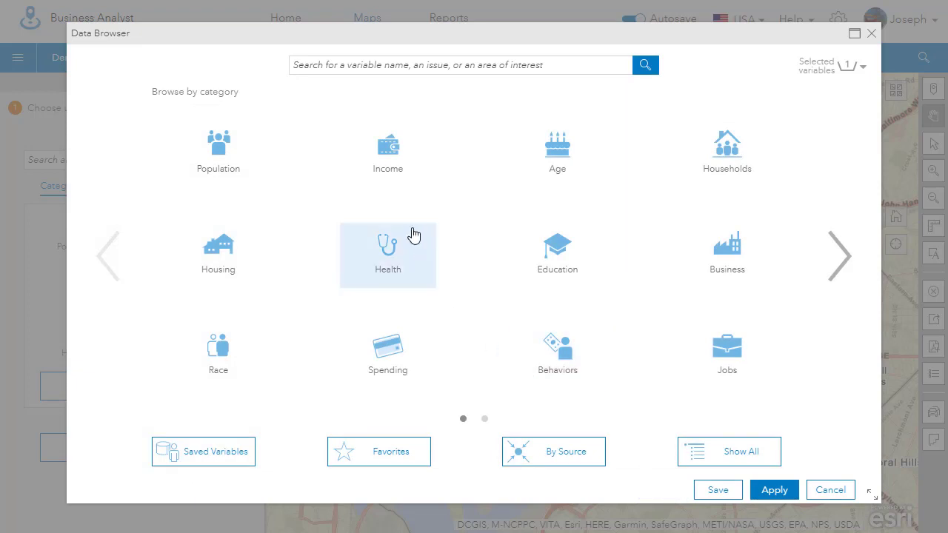
# Step: List the Health variables of the Health category and examine the 2025 Health Care (Consumer Spending) group
pyautogui.click(397, 262)
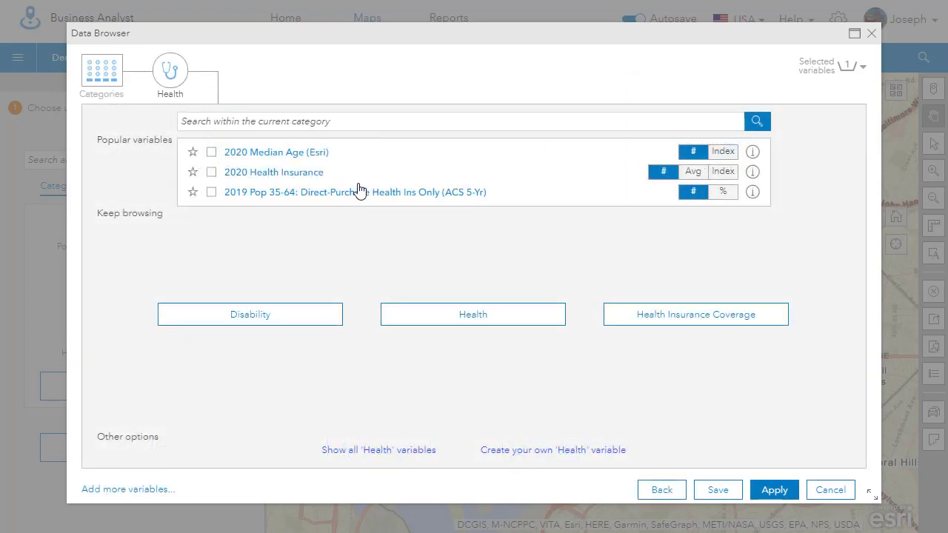
pyautogui.click(458, 314)
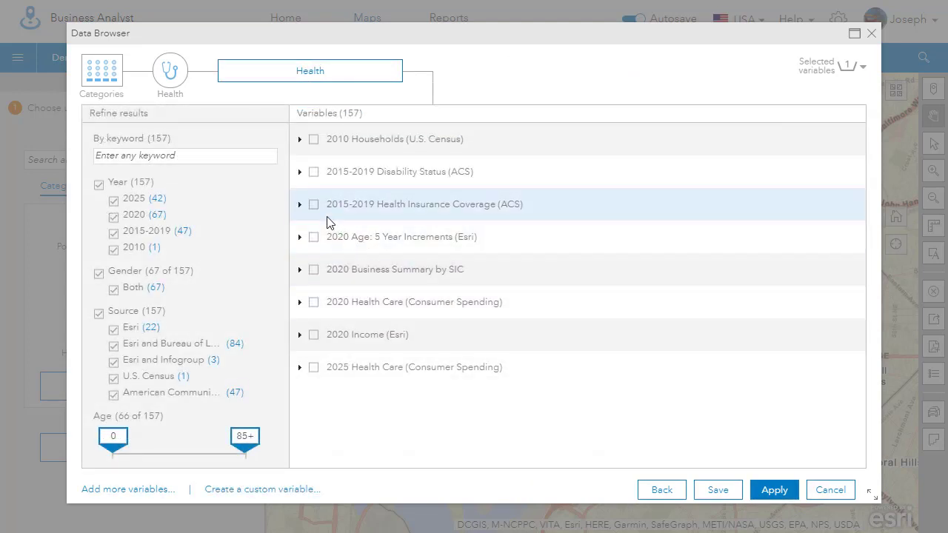
pyautogui.click(300, 367)
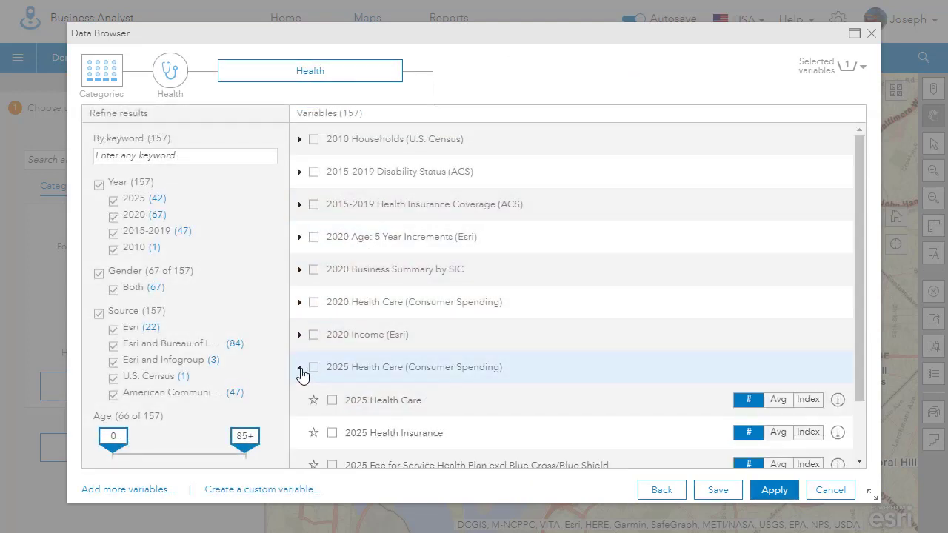
pyautogui.scroll(-3, 384, 372)
pyautogui.scroll(2, 385, 370)
pyautogui.scroll(1, 384, 371)
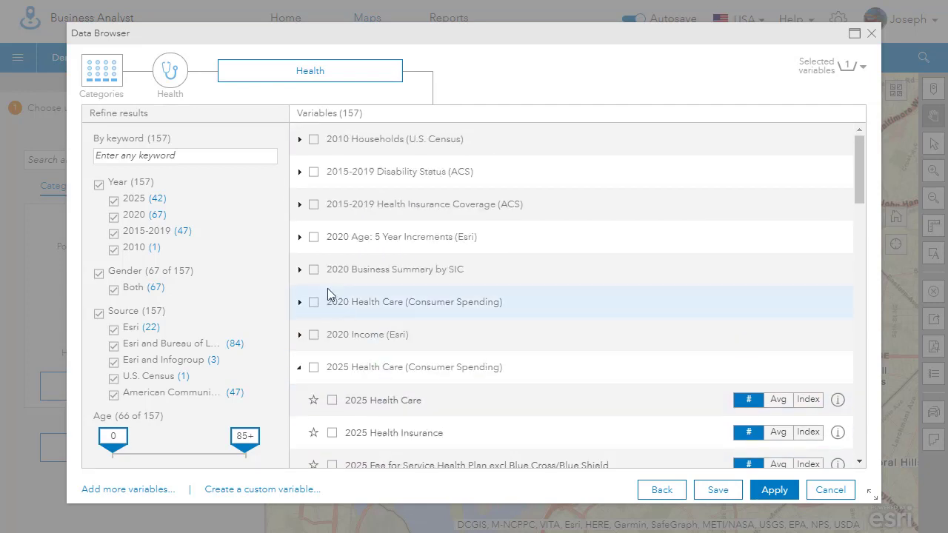
# Step: Add 2019 Pop <19: No Health Insurance Coverage from the 2015-2019 Health Insurance Coverage (ACS) group and apply the variable selection
pyautogui.click(300, 205)
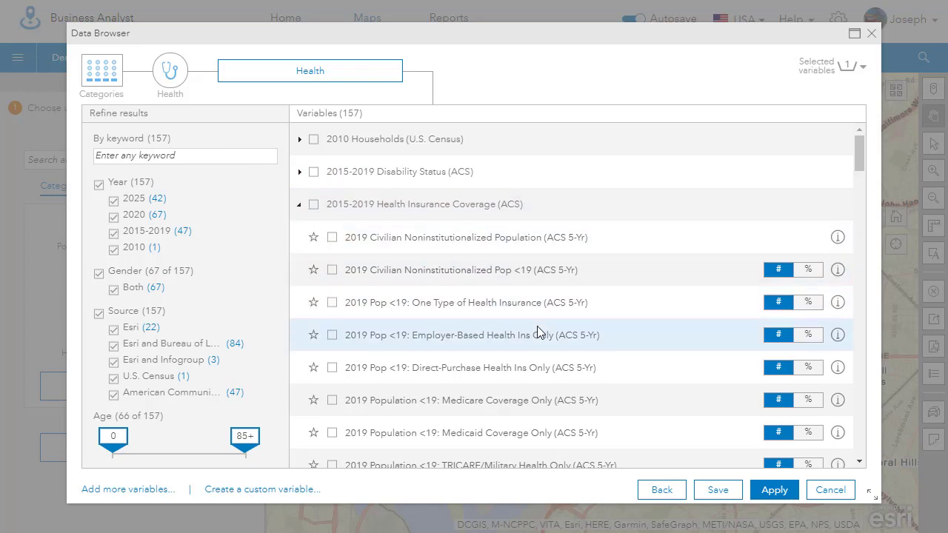
pyautogui.scroll(-2, 541, 326)
pyautogui.scroll(-3, 539, 331)
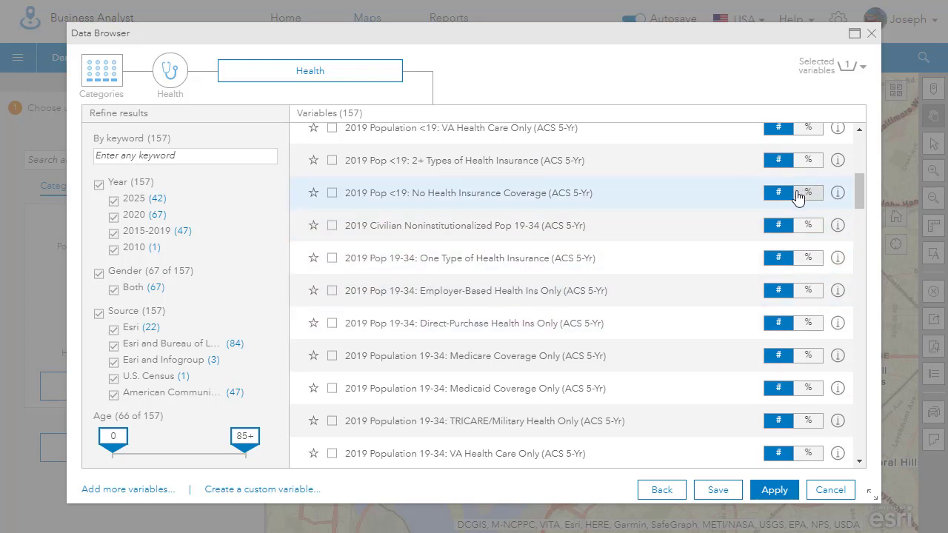
pyautogui.click(697, 199)
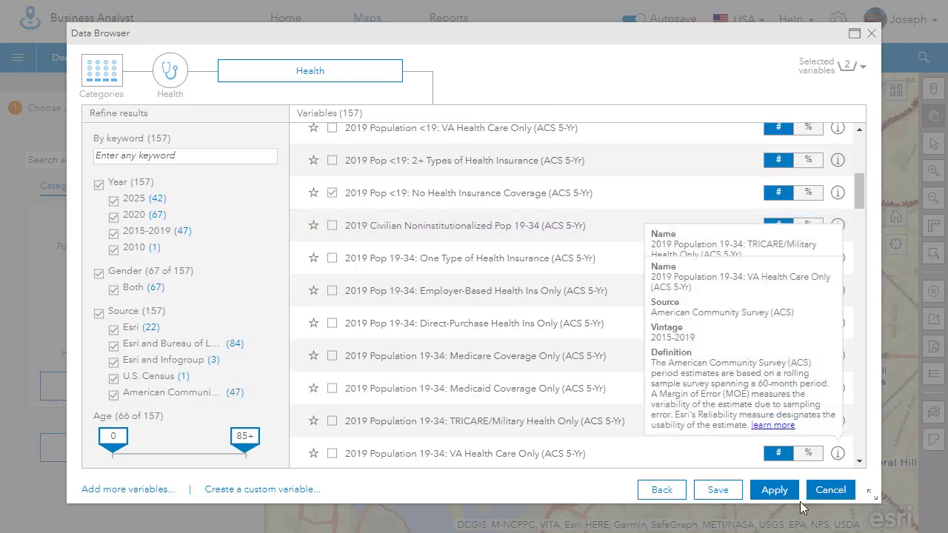
pyautogui.click(775, 490)
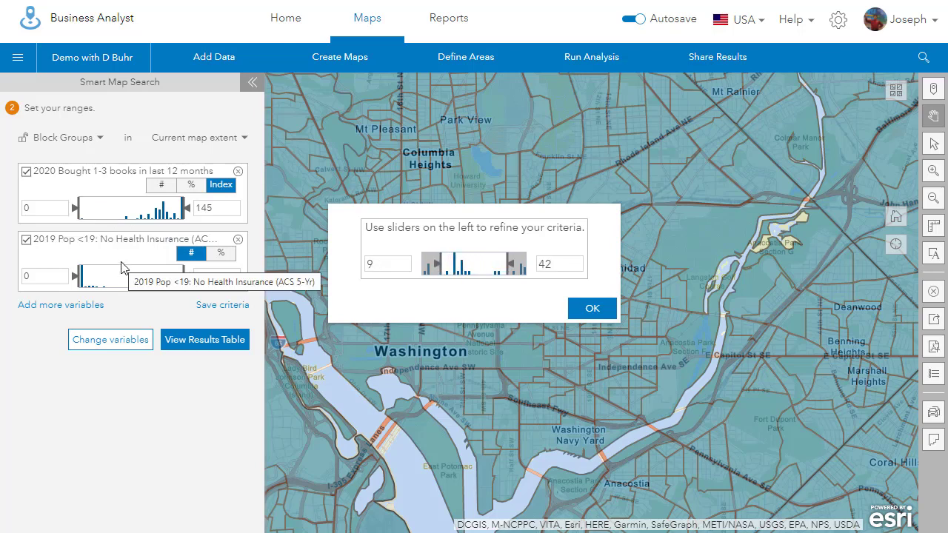
# Step: Try a minimum index of 103 for 2020 Bought 1-3 books in last 12 months and remove that variable from the search
pyautogui.moveTo(81, 213); pyautogui.dragTo(154, 216)
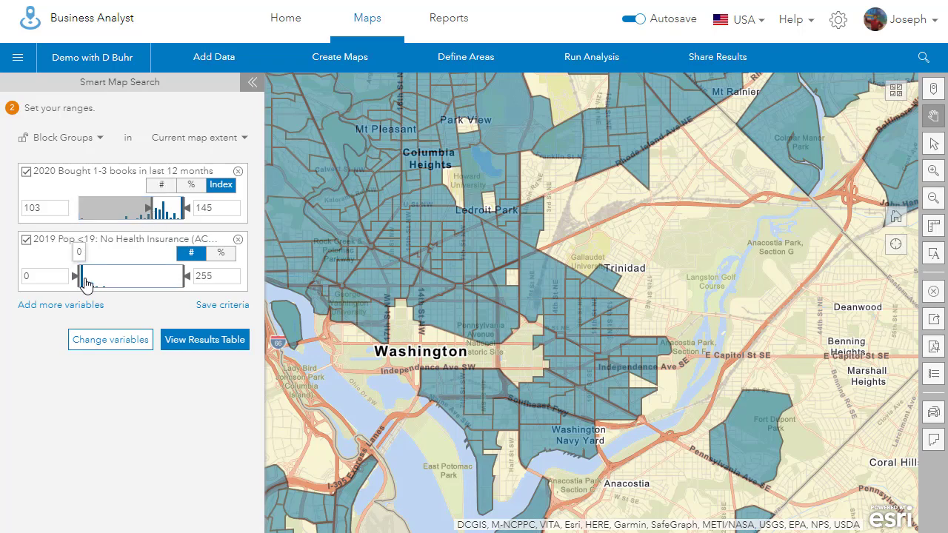
pyautogui.click(238, 172)
# Step: Try a minimum of 112 for the 2019 Pop <19: No Health Insurance variable and reduce it to 57
pyautogui.moveTo(83, 214)
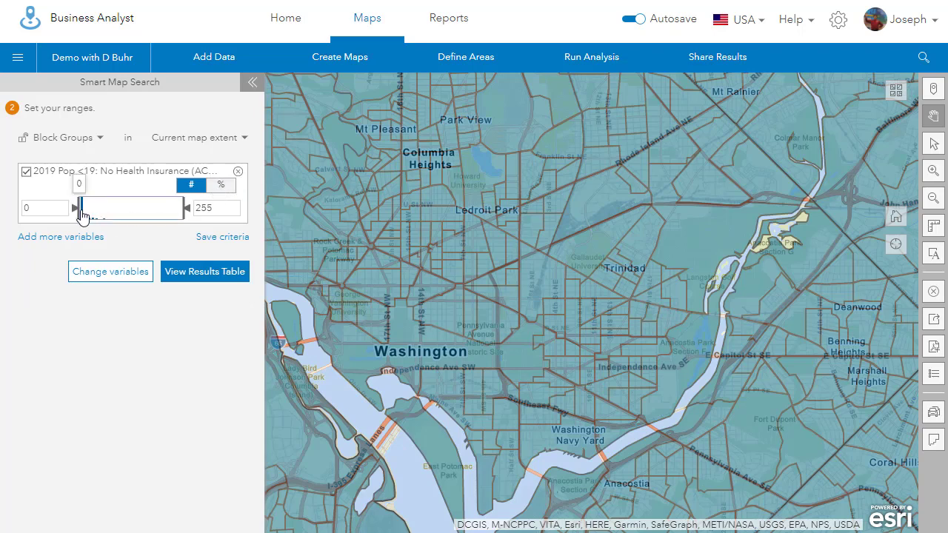
pyautogui.moveTo(83, 214)
pyautogui.mouseDown()
pyautogui.moveTo(144, 219)
pyautogui.moveTo(122, 216)
pyautogui.mouseUp()
pyautogui.moveTo(455, 254)
pyautogui.moveTo(455, 254); pyautogui.dragTo(480, 232)
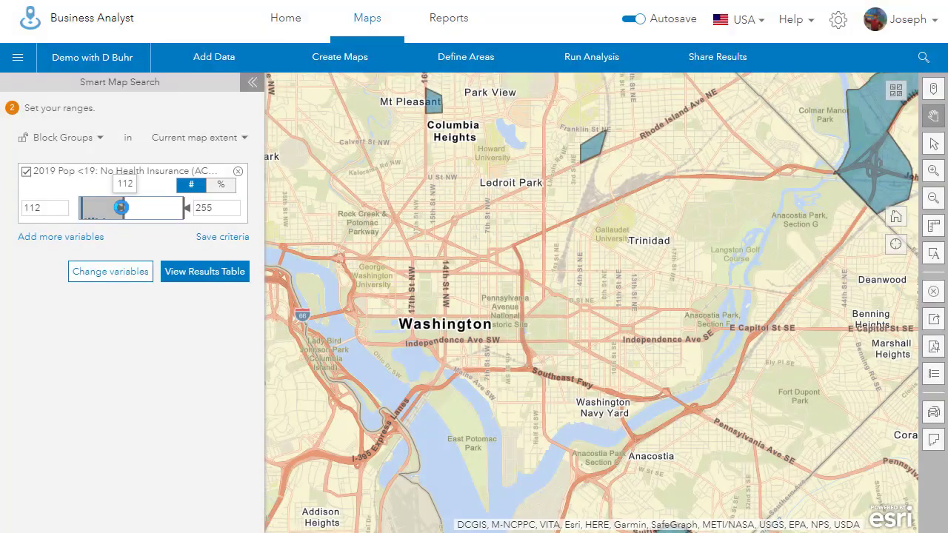
pyautogui.moveTo(120, 208)
pyautogui.mouseDown()
pyautogui.moveTo(96, 213)
pyautogui.moveTo(105, 218)
pyautogui.mouseUp()
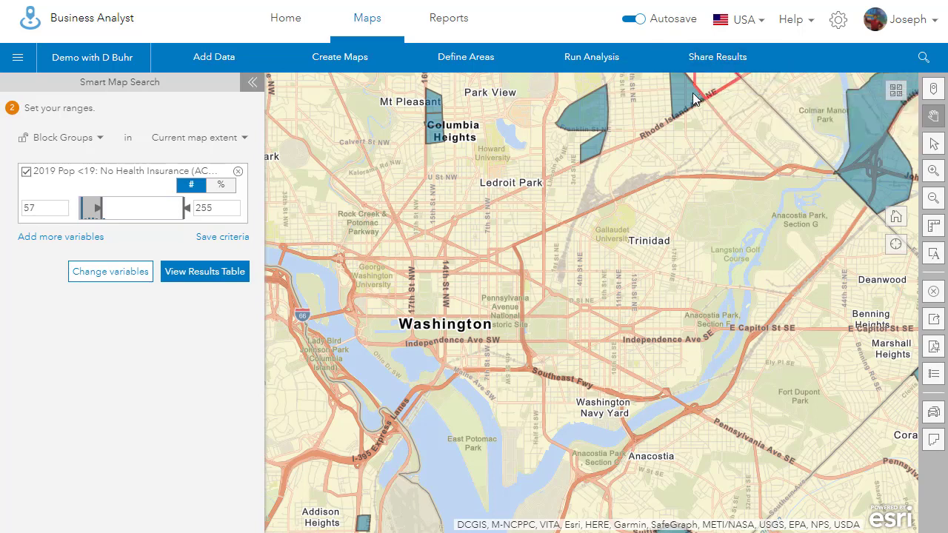
# Step: Open the options for sharing the map results
pyautogui.click(694, 65)
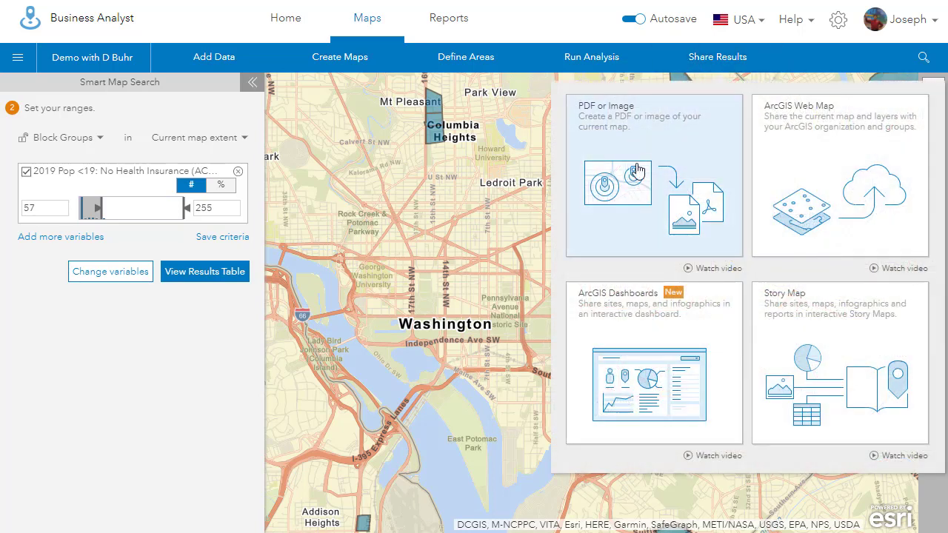